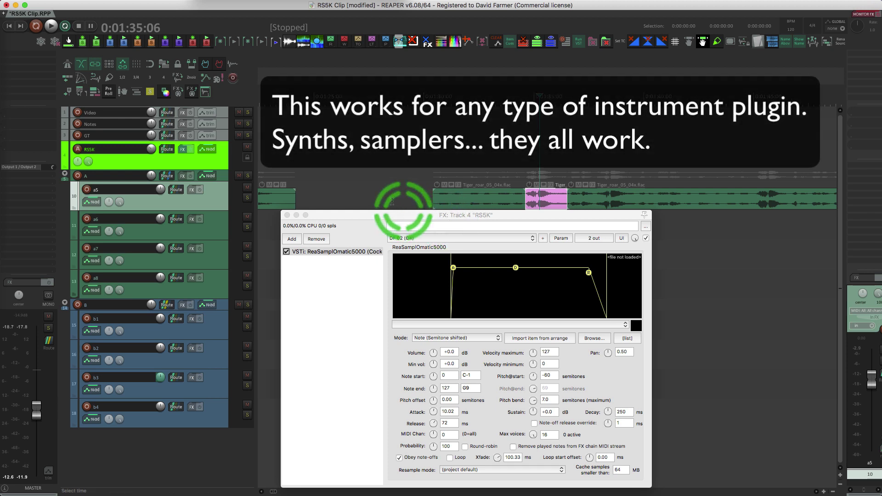
{"action": "left_click", "coordinate": [209, 166]}
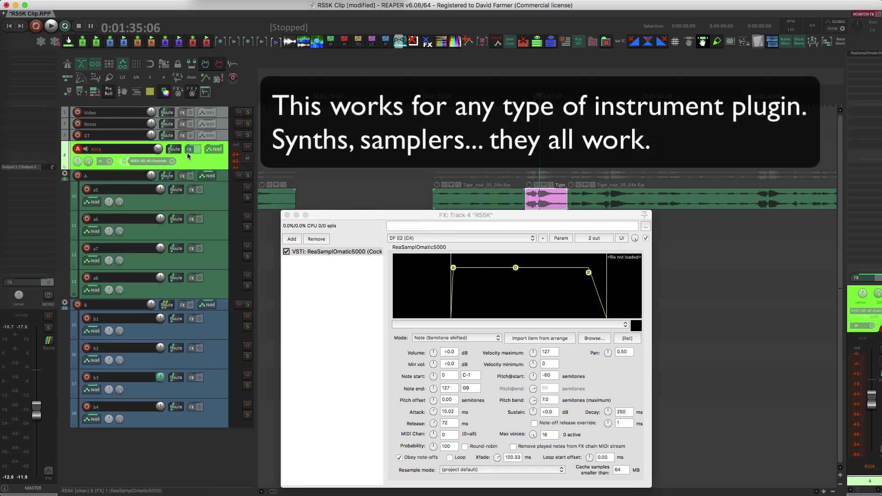
{"action": "left_click", "coordinate": [287, 215]}
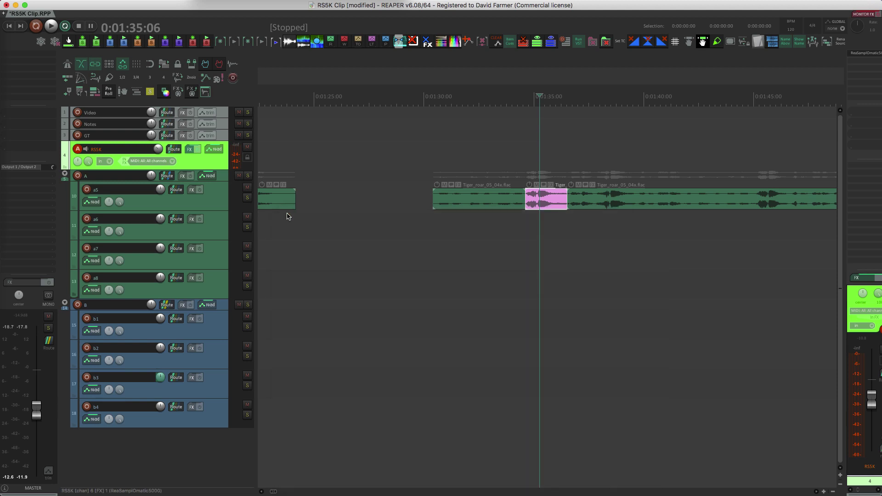
{"action": "left_click", "coordinate": [191, 149]}
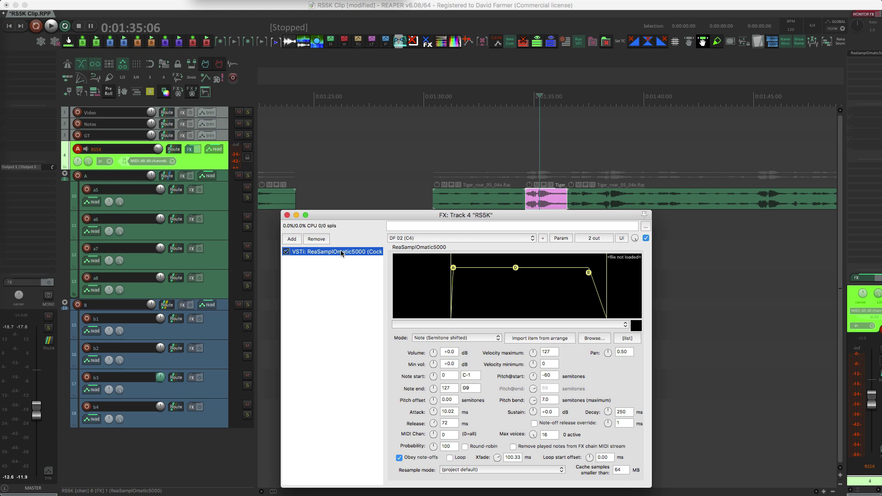
{"action": "left_click", "coordinate": [549, 202]}
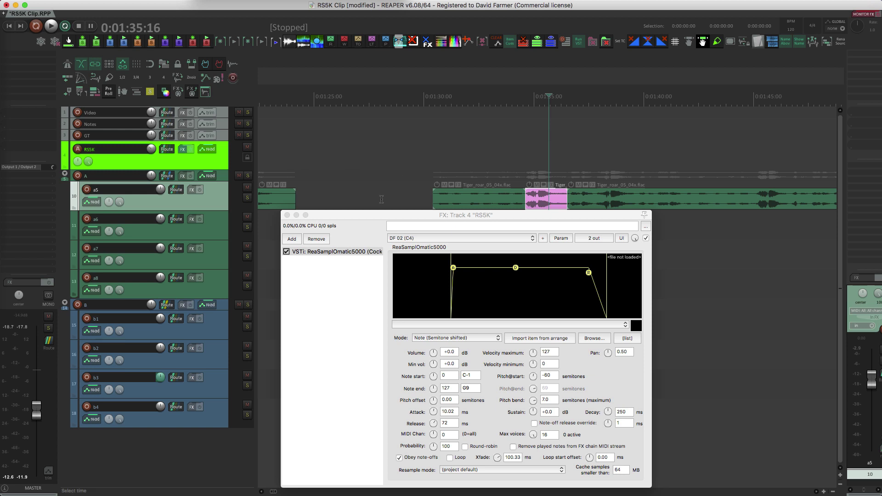
{"action": "left_click", "coordinate": [214, 161]}
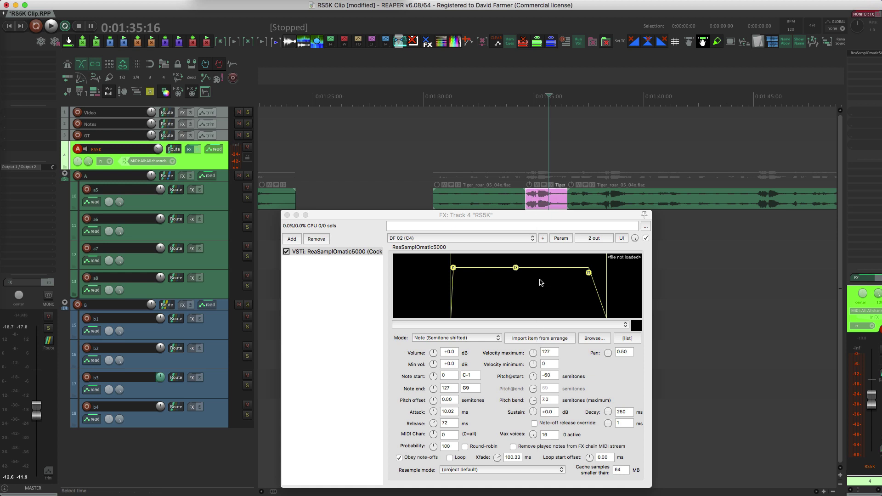
Import Tiger_roar_05_04x.flac from the arrange view into ReaSamplOmatic5000 and adjust its waveform view.
{"action": "left_click", "coordinate": [533, 339]}
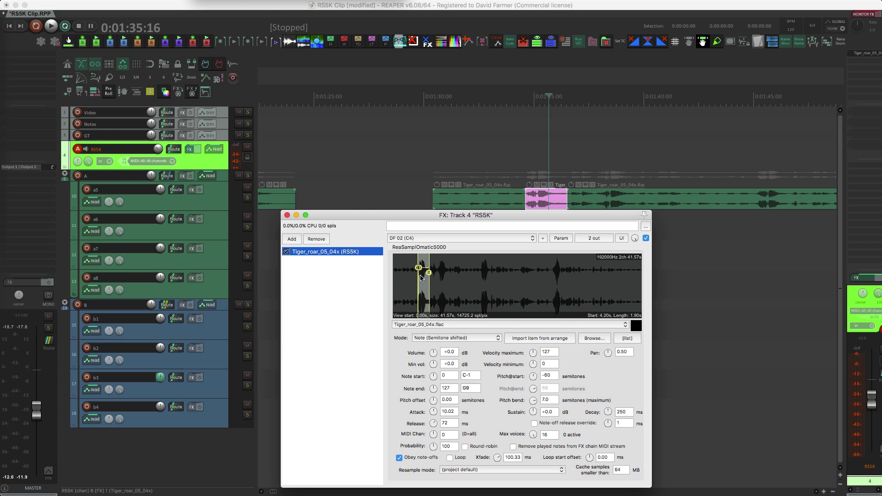
{"action": "scroll", "coordinate": [423, 282], "scroll_direction": "up", "scroll_amount": 6}
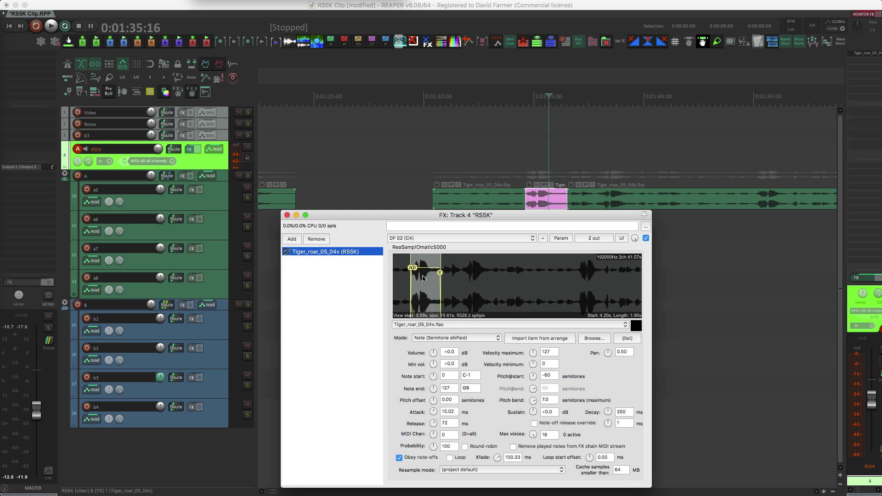
{"action": "left_click_drag", "start_coordinate": [426, 285], "coordinate": [459, 287]}
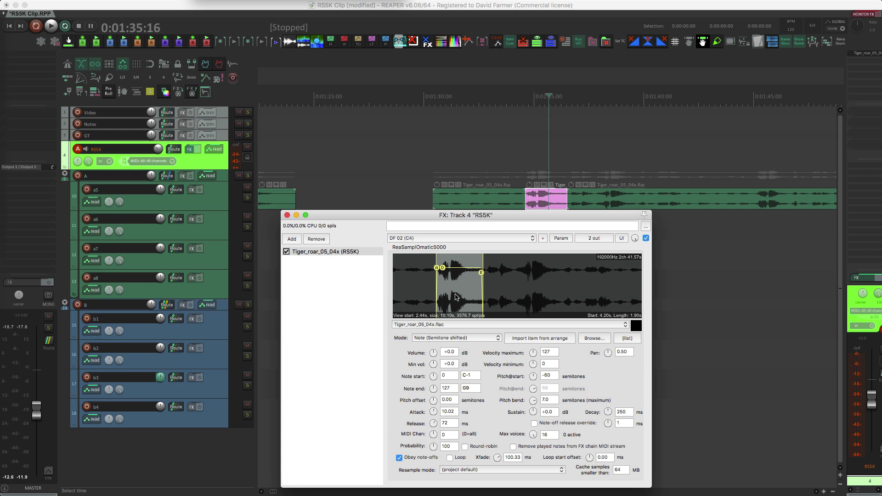
{"action": "scroll", "coordinate": [456, 296], "scroll_direction": "up", "scroll_amount": 1}
{"action": "left_click", "coordinate": [207, 155]}
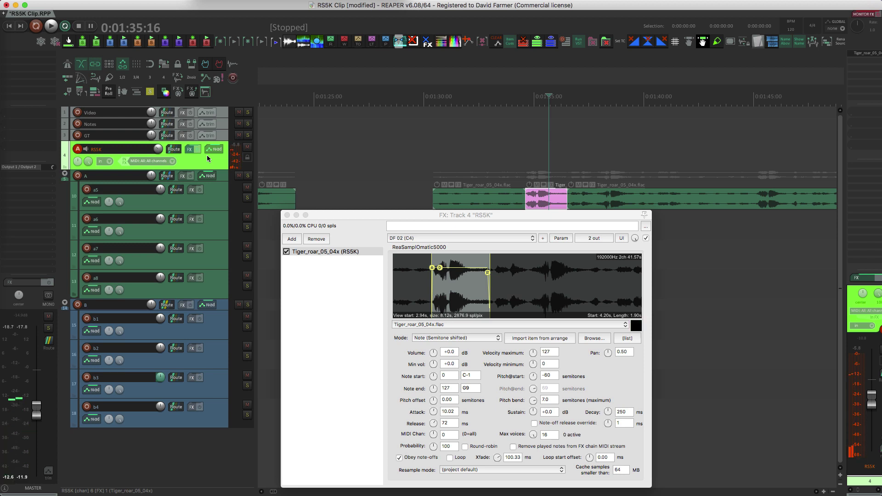
Solo the RS5K track, record a MIDI item of played notes, then unsolo it.
{"action": "left_click", "coordinate": [314, 150]}
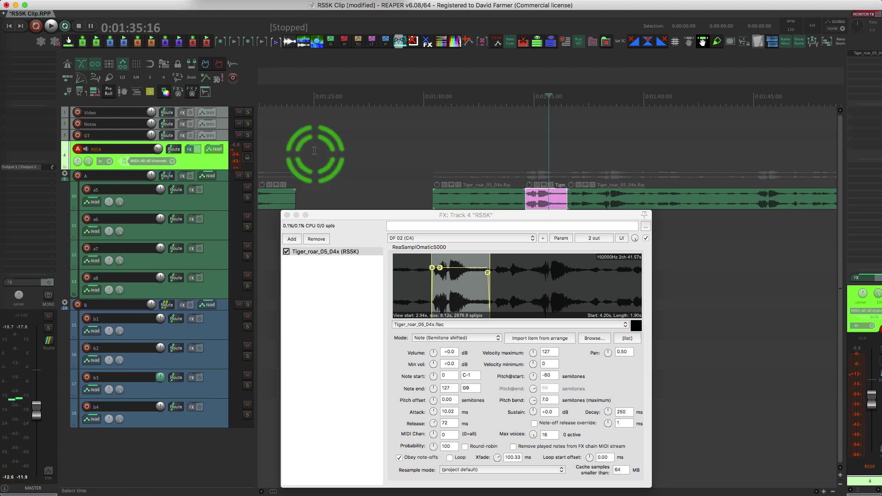
{"action": "left_click", "coordinate": [247, 158]}
{"action": "key", "text": "ctrl+r"}
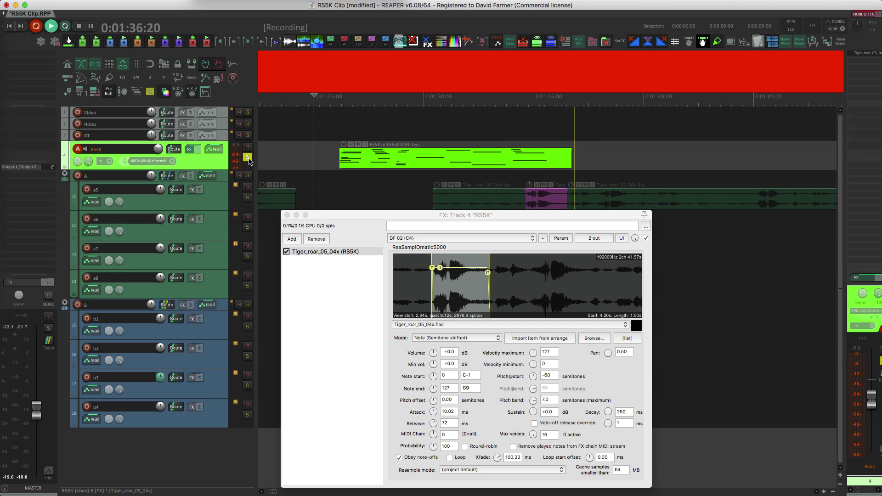
{"action": "key", "text": "space"}
{"action": "left_click", "coordinate": [248, 159]}
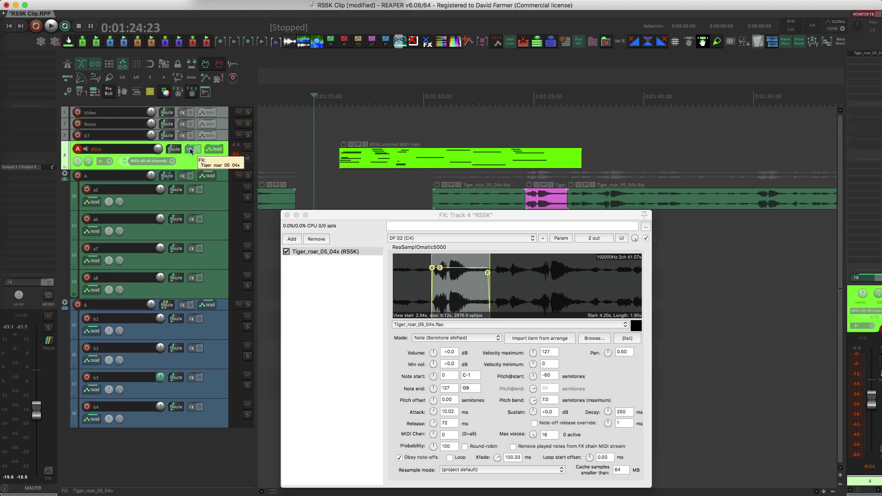
Copy the track's ReaSamplOmatic5000 onto the recorded MIDI item as take FX and close both FX windows.
{"action": "left_click_drag", "start_coordinate": [190, 148], "coordinate": [417, 155]}
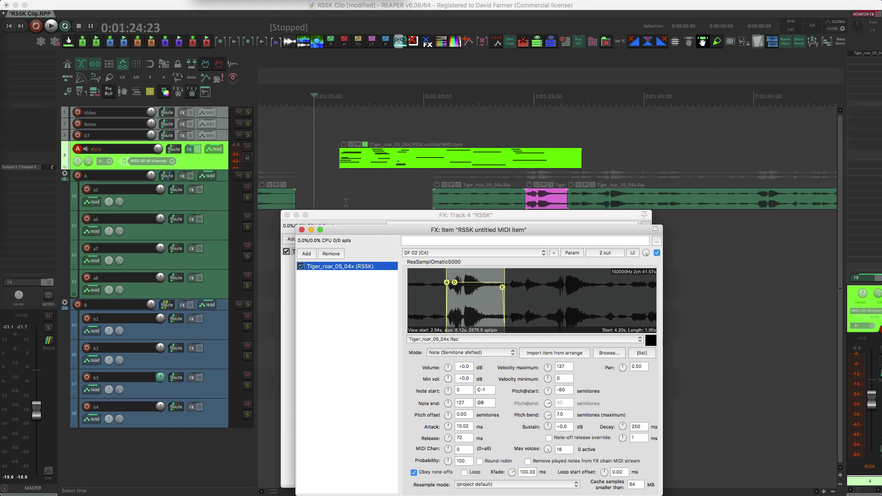
{"action": "left_click", "coordinate": [302, 230]}
{"action": "left_click", "coordinate": [287, 215]}
{"action": "left_click", "coordinate": [392, 162]}
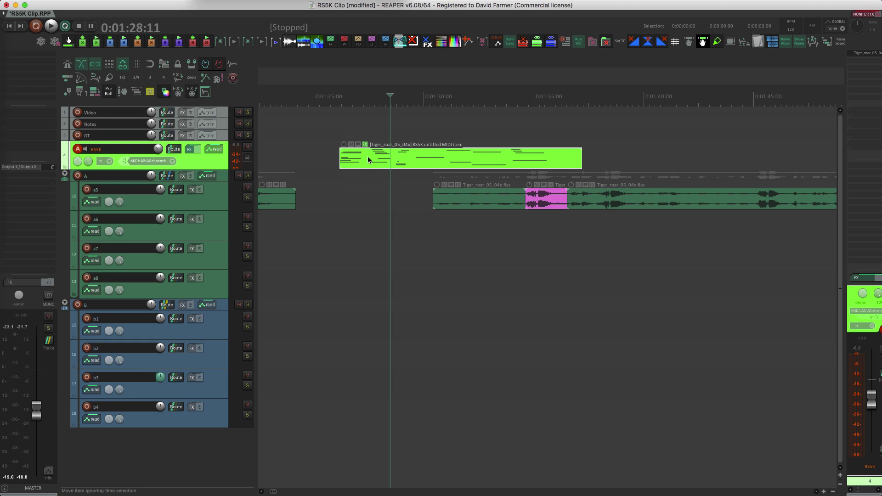
Move the tiger roar MIDI item to track a7, solo a7, and audition it.
{"action": "left_click_drag", "start_coordinate": [357, 155], "coordinate": [353, 258]}
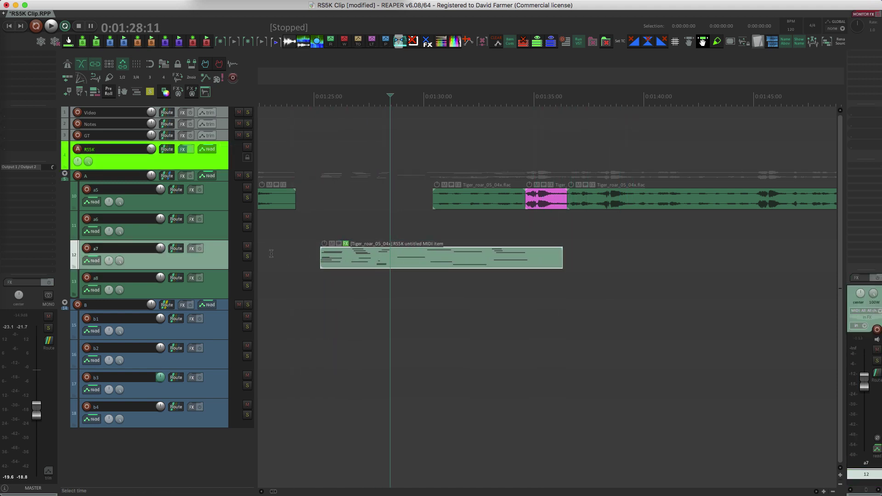
{"action": "left_click", "coordinate": [247, 257]}
{"action": "left_click", "coordinate": [323, 258]}
{"action": "key", "text": "space"}
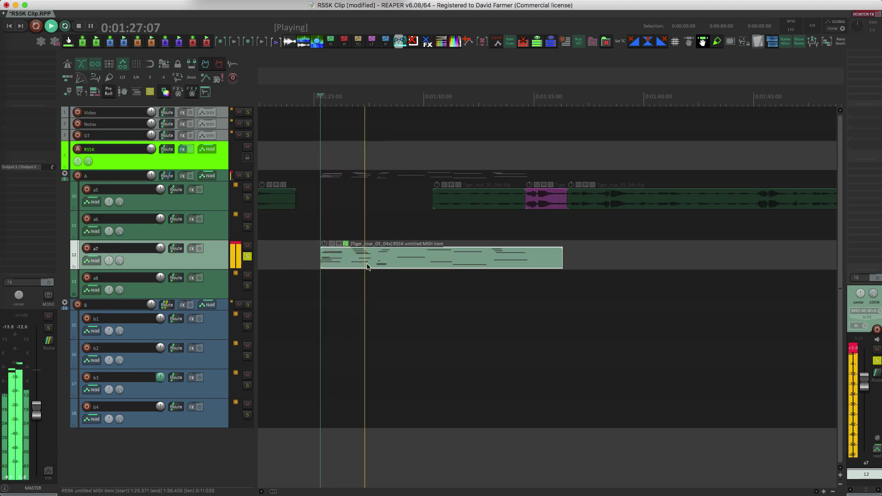
{"action": "left_click", "coordinate": [367, 255]}
{"action": "key", "text": "space"}
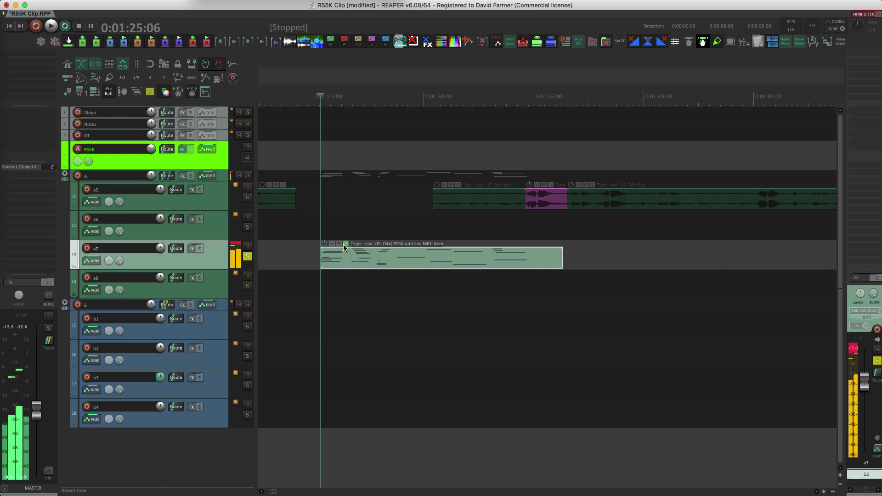
Check the item's take FX chain, then set the edit position to about 1:26:08.
{"action": "left_click", "coordinate": [346, 244]}
{"action": "left_click_drag", "start_coordinate": [362, 233], "coordinate": [460, 144]}
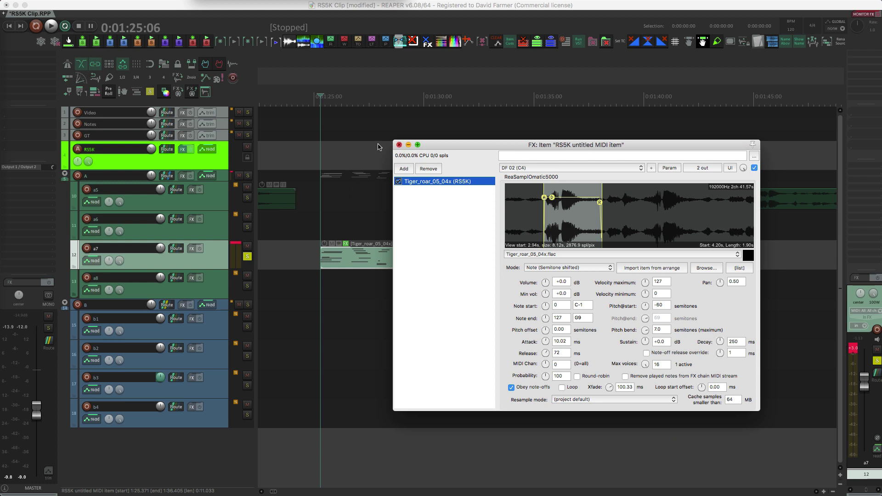
{"action": "left_click", "coordinate": [399, 144]}
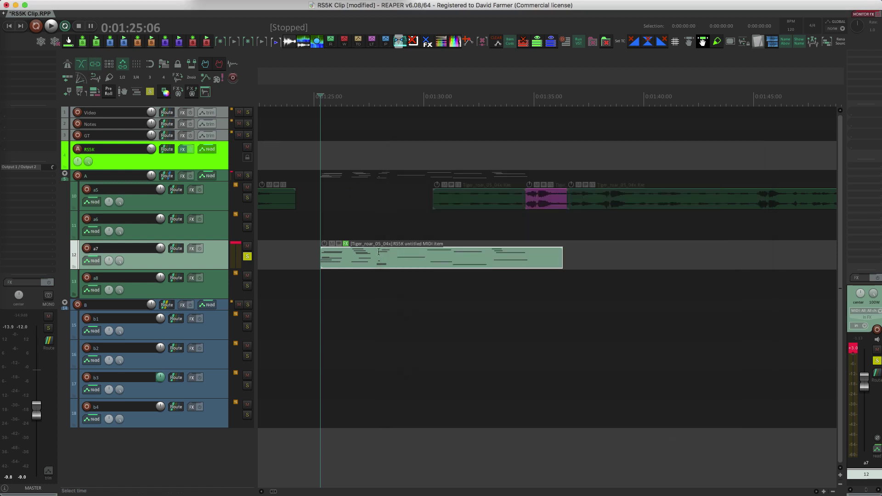
{"action": "left_click", "coordinate": [355, 260]}
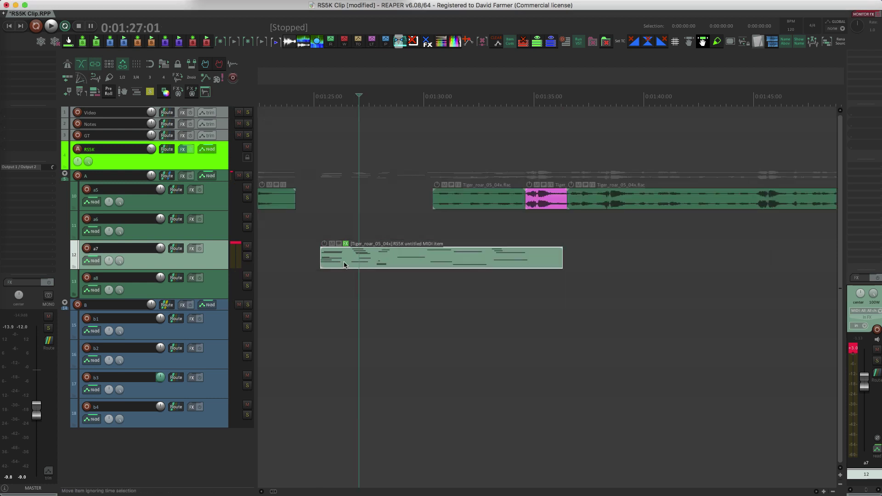
{"action": "left_click", "coordinate": [346, 258]}
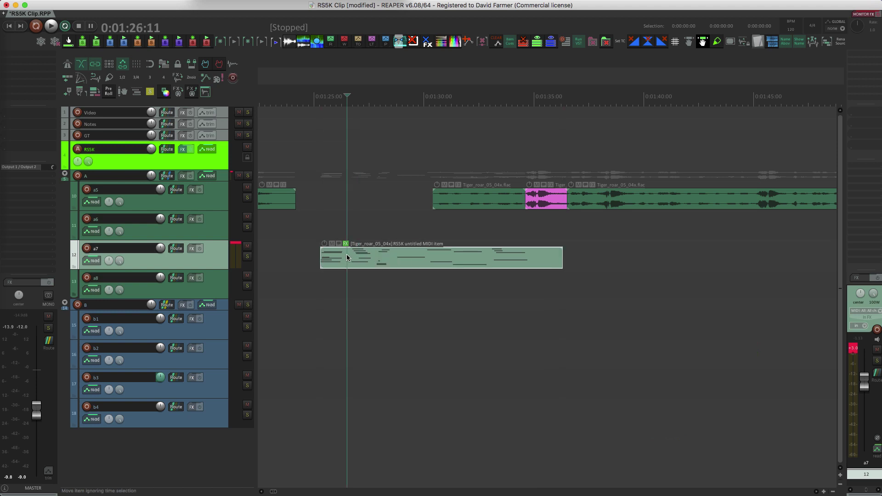
Split the MIDI item, delete the longer part, keeping the short clip at 1:24:11 on a7.
{"action": "key", "text": "s"}
{"action": "left_click_drag", "start_coordinate": [329, 261], "coordinate": [309, 202]}
{"action": "scroll", "coordinate": [319, 234], "scroll_direction": "left", "scroll_amount": 5}
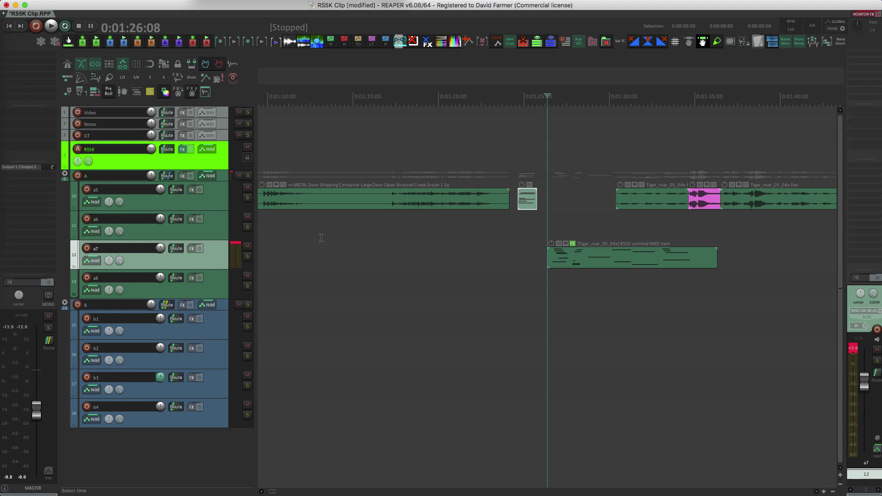
{"action": "left_click_drag", "start_coordinate": [527, 198], "coordinate": [522, 261]}
{"action": "left_click", "coordinate": [565, 257]}
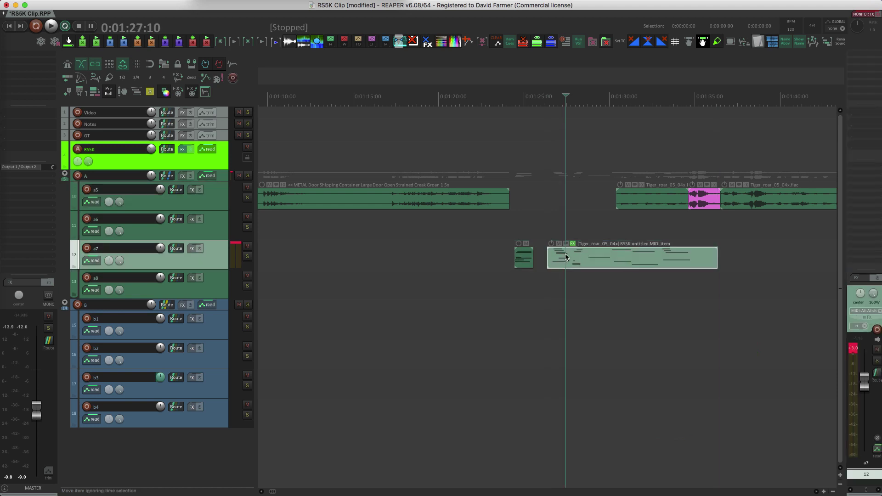
{"action": "key", "text": "Delete"}
{"action": "left_click", "coordinate": [524, 258]}
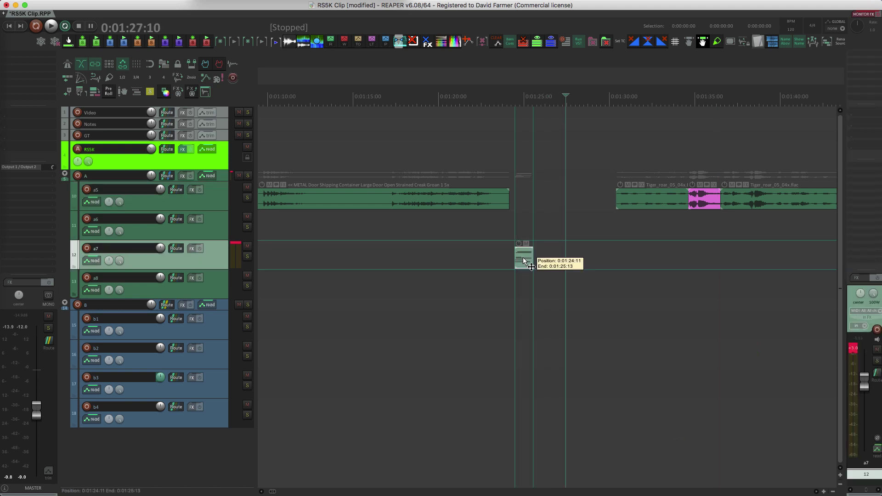
Select the yellow metal door slice on track a5, then select the RS5K track.
{"action": "scroll", "coordinate": [568, 260], "scroll_direction": "down", "scroll_amount": 5}
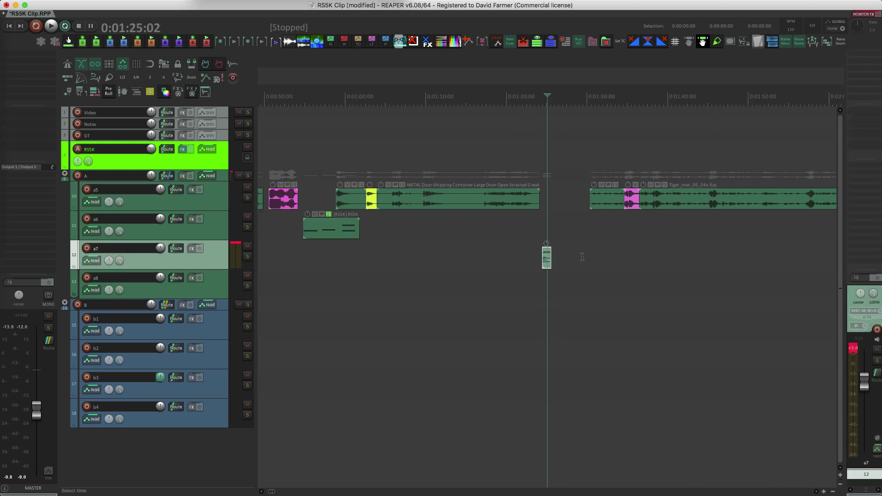
{"action": "left_click", "coordinate": [440, 202]}
{"action": "scroll", "coordinate": [482, 220], "scroll_direction": "up", "scroll_amount": 4}
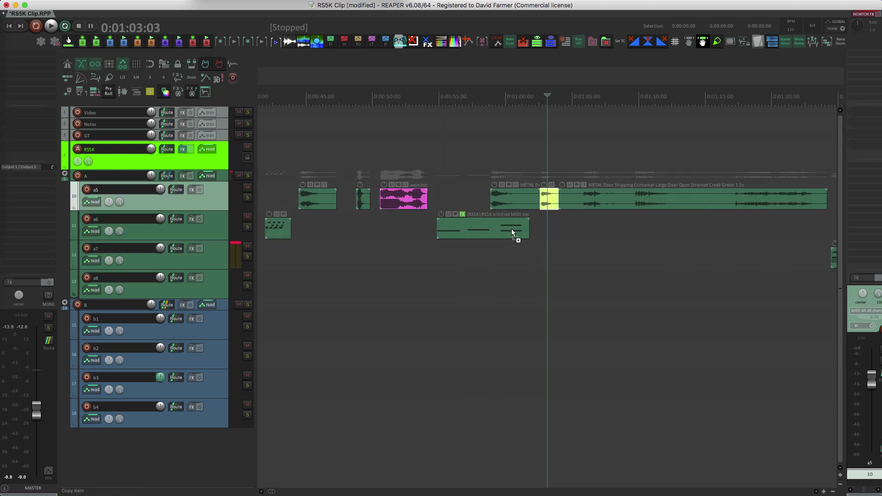
{"action": "key", "text": "space"}
{"action": "key", "text": "space"}
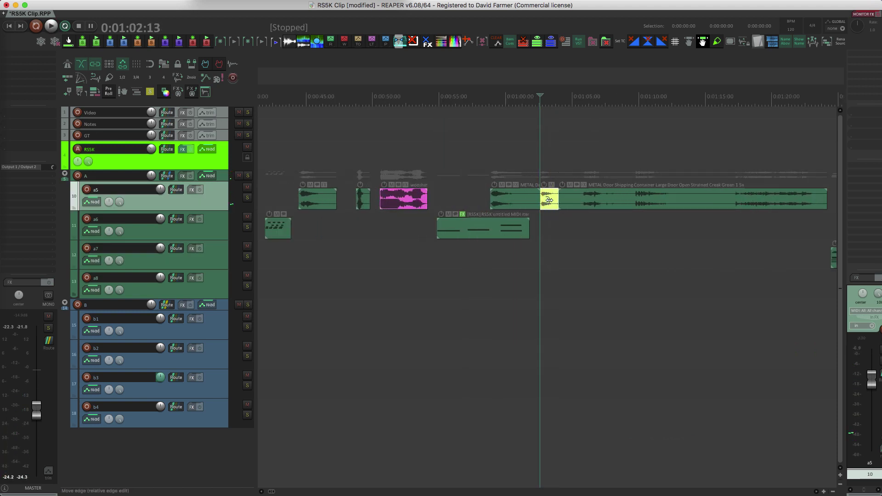
{"action": "left_click", "coordinate": [547, 200]}
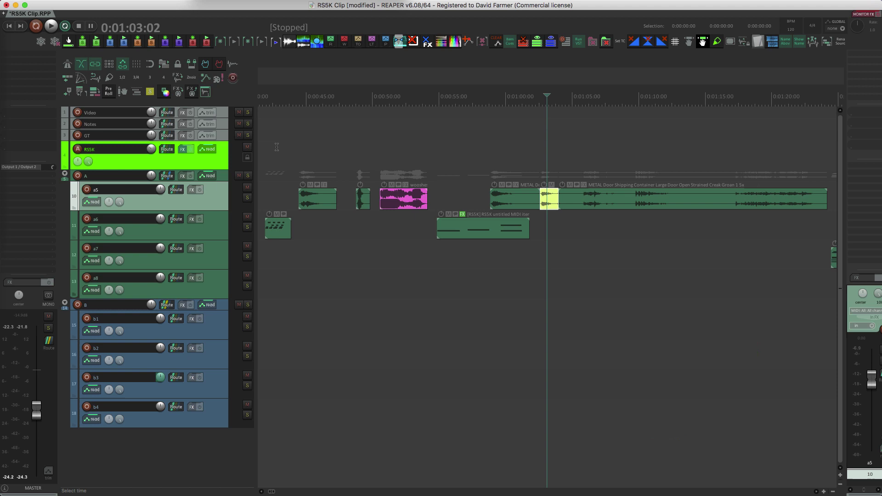
{"action": "left_click", "coordinate": [219, 160]}
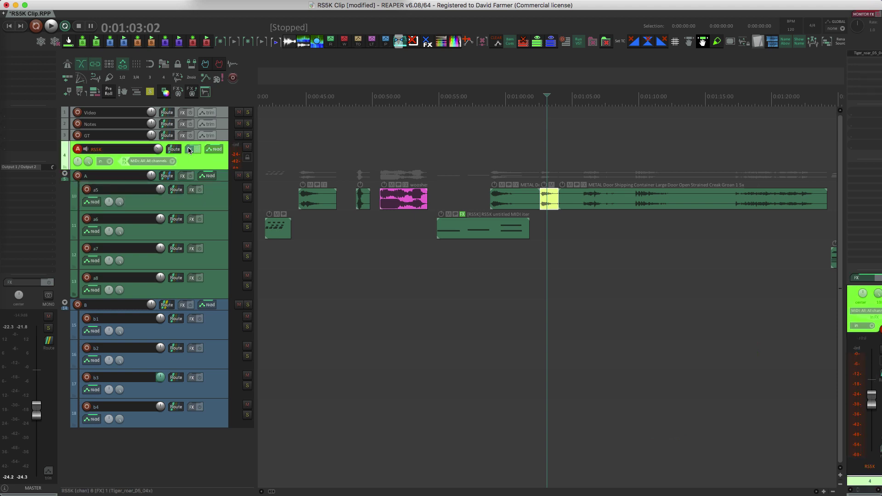
Load the metal door slice into the RS5K sampler and set its start to 3.80 s.
{"action": "left_click", "coordinate": [190, 149]}
{"action": "left_click", "coordinate": [527, 338]}
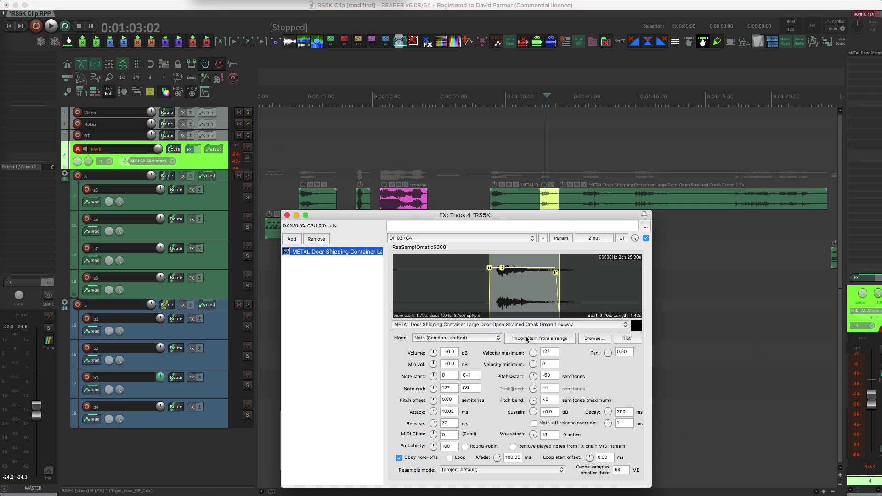
{"action": "left_click", "coordinate": [494, 274]}
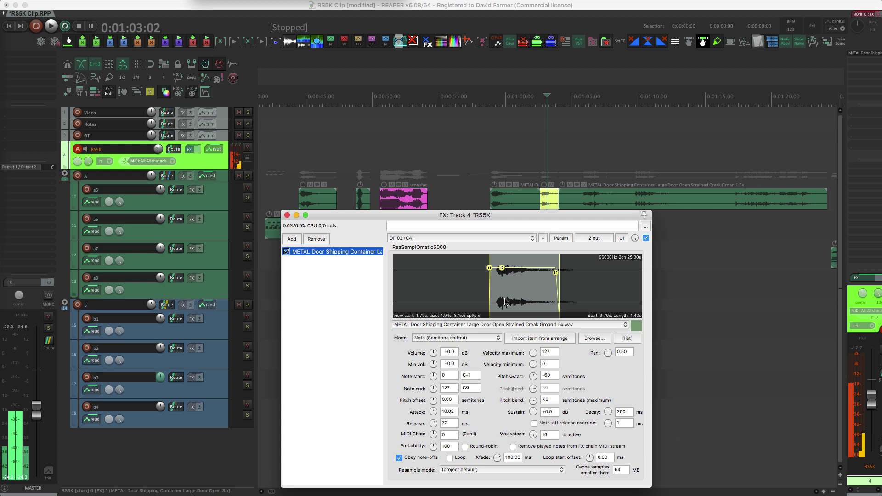
{"action": "left_click", "coordinate": [494, 274]}
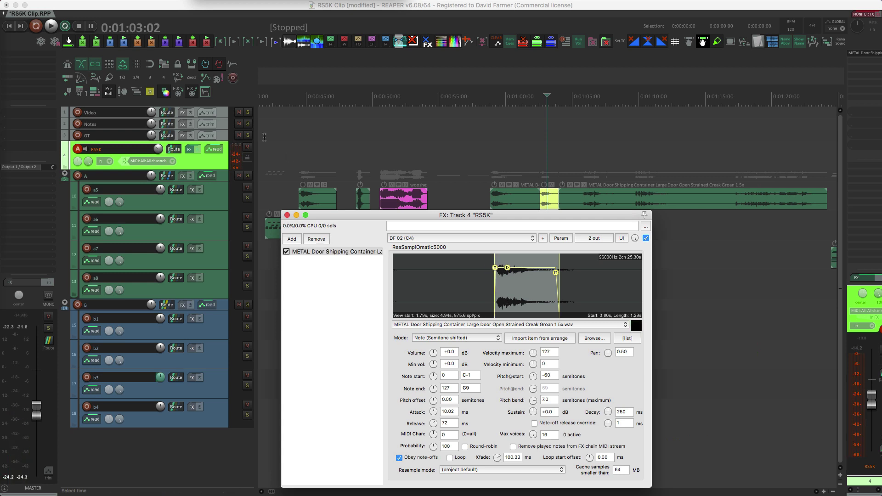
Solo the RS5K track and start recording MIDI from 0:55:02.
{"action": "left_click", "coordinate": [247, 157]}
{"action": "left_click", "coordinate": [440, 155]}
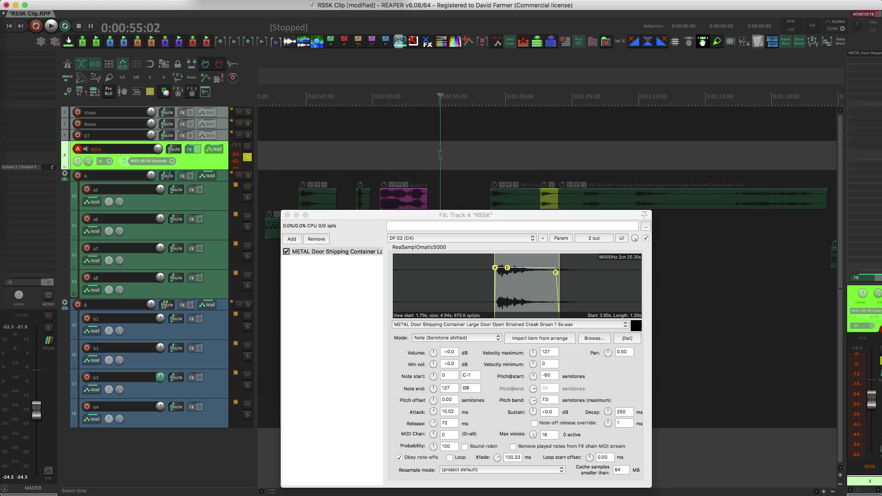
{"action": "key", "text": "ctrl+r"}
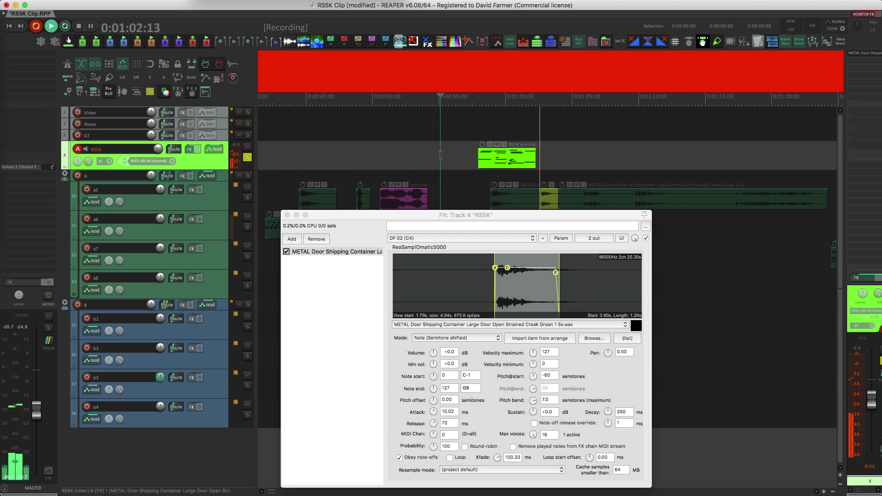
Stop recording, copy the metal-door sampler onto the new MIDI item as take FX, and close both FX windows.
{"action": "key", "text": "space"}
{"action": "left_click", "coordinate": [426, 164]}
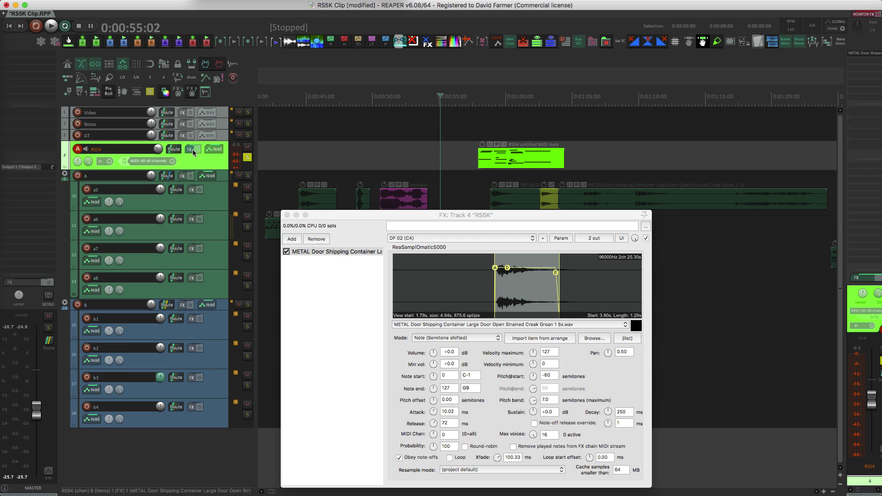
{"action": "left_click_drag", "start_coordinate": [502, 161], "coordinate": [503, 162]}
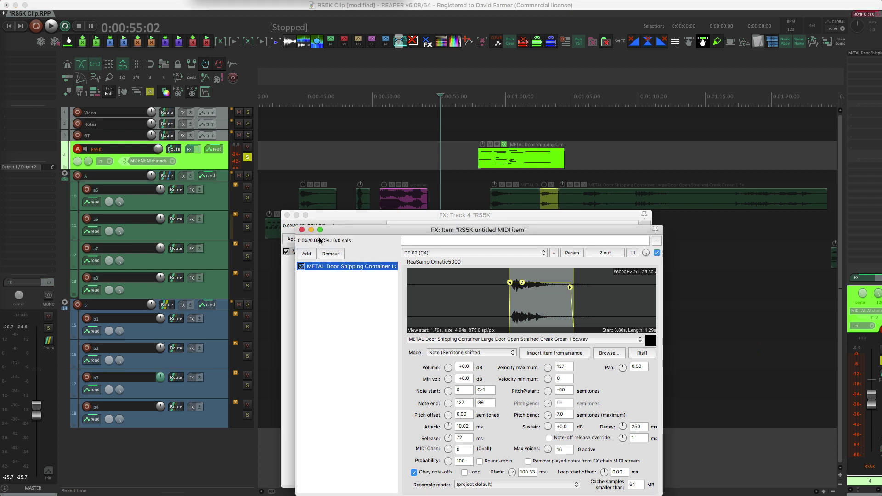
{"action": "left_click", "coordinate": [301, 230]}
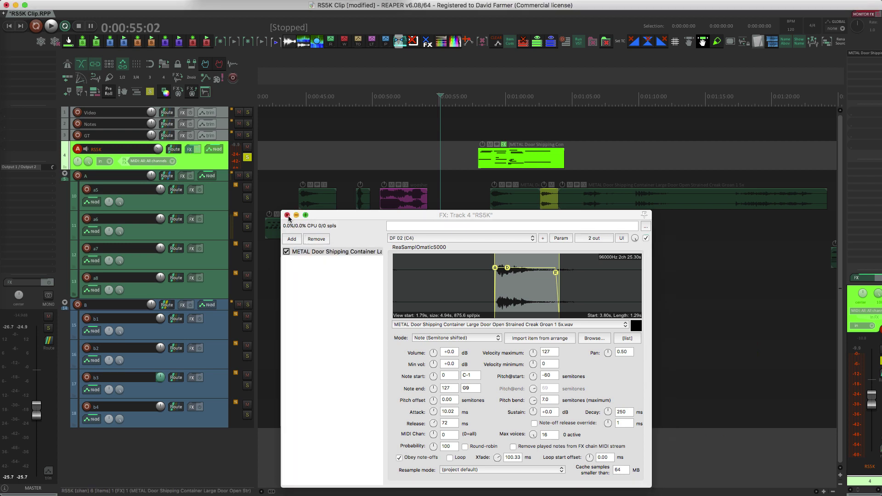
{"action": "left_click", "coordinate": [287, 215]}
{"action": "left_click", "coordinate": [499, 165]}
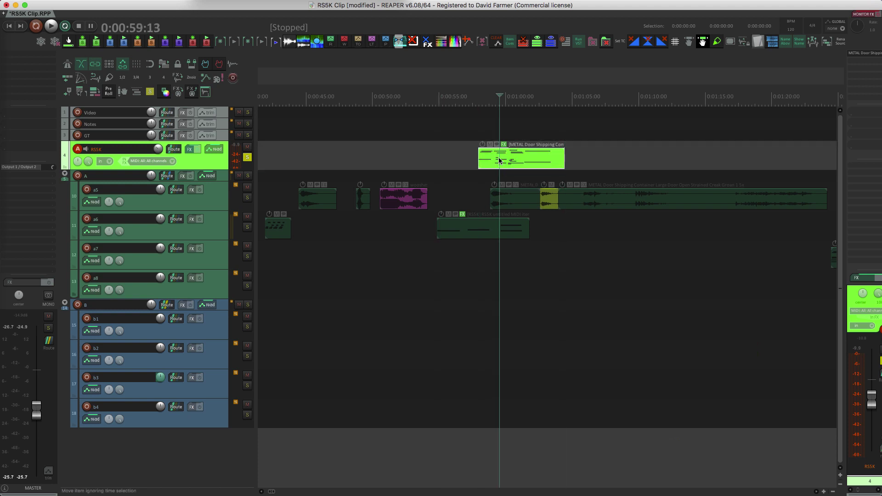
Move the metal door MIDI item down onto track a7.
{"action": "left_click_drag", "start_coordinate": [499, 161], "coordinate": [562, 220]}
{"action": "scroll", "coordinate": [564, 244], "scroll_direction": "down", "scroll_amount": 2}
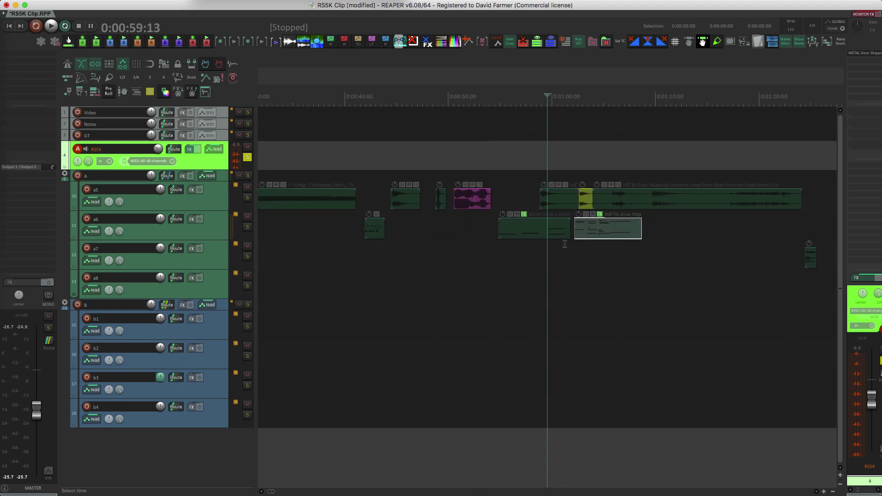
{"action": "left_click_drag", "start_coordinate": [629, 227], "coordinate": [808, 256]}
{"action": "scroll", "coordinate": [765, 249], "scroll_direction": "down", "scroll_amount": 1}
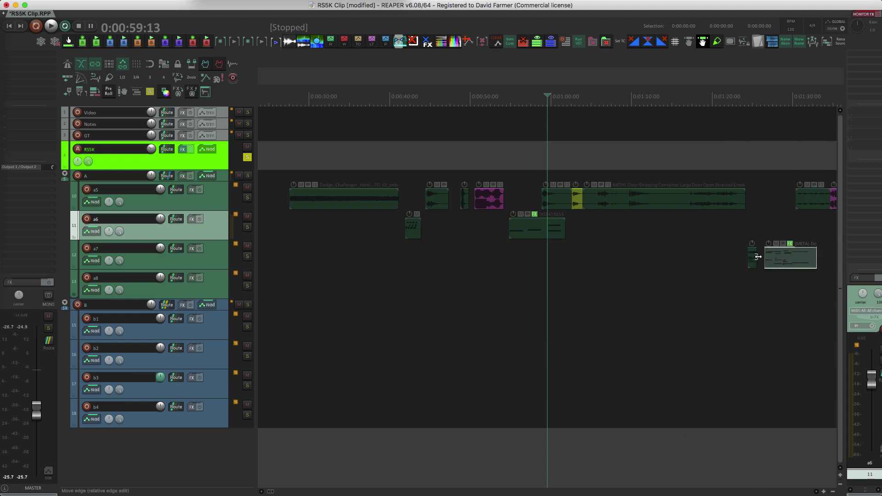
Split the a7 item at about 1:27:17, delete the part after the cut, and nudge it earlier.
{"action": "left_click", "coordinate": [758, 256]}
{"action": "scroll", "coordinate": [757, 257], "scroll_direction": "up", "scroll_amount": 4}
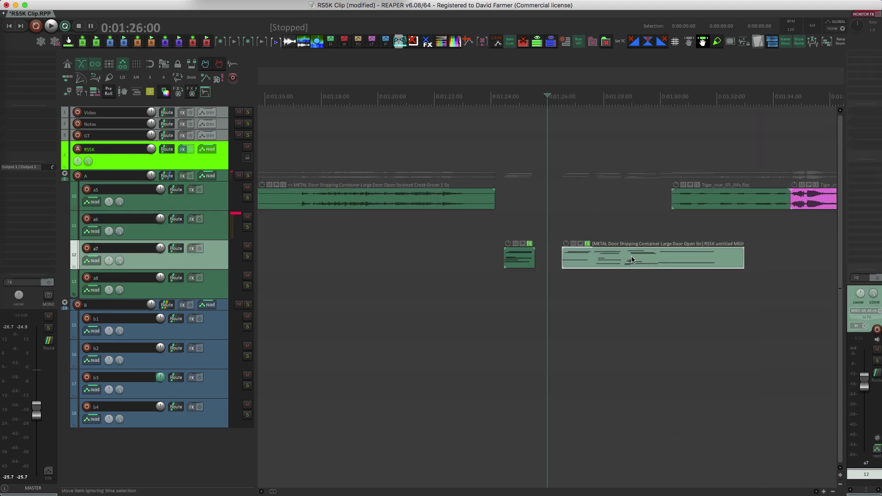
{"action": "left_click", "coordinate": [592, 257]}
{"action": "key", "text": "s"}
{"action": "key", "text": "Delete"}
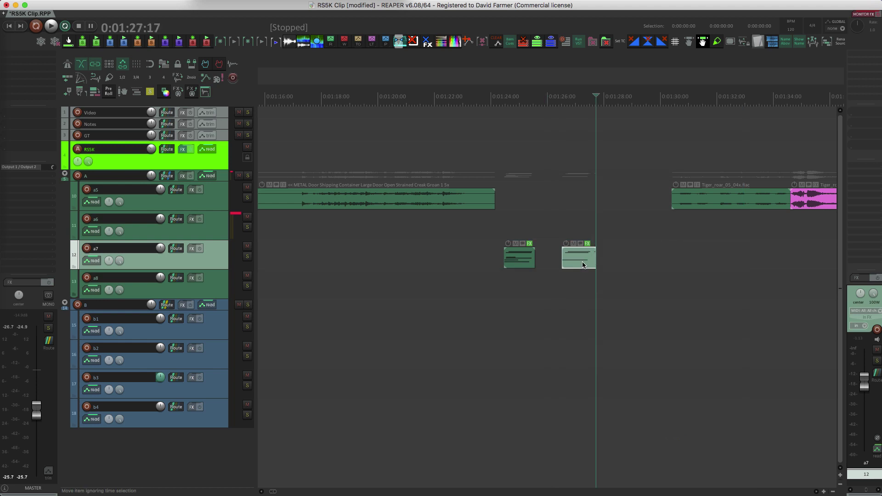
{"action": "left_click_drag", "start_coordinate": [583, 261], "coordinate": [573, 265]}
Play back the first item on track a7 from its start.
{"action": "left_click", "coordinate": [527, 263], "text": "shift"}
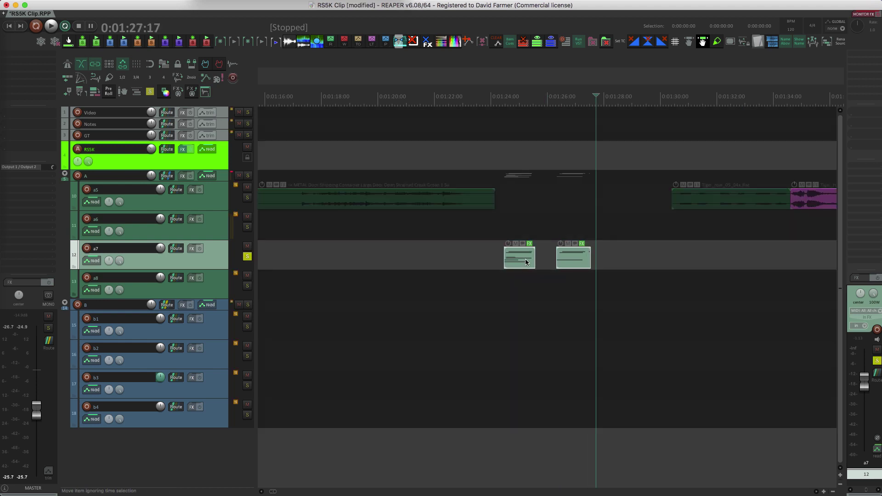
{"action": "left_click", "coordinate": [525, 261]}
{"action": "key", "text": "space"}
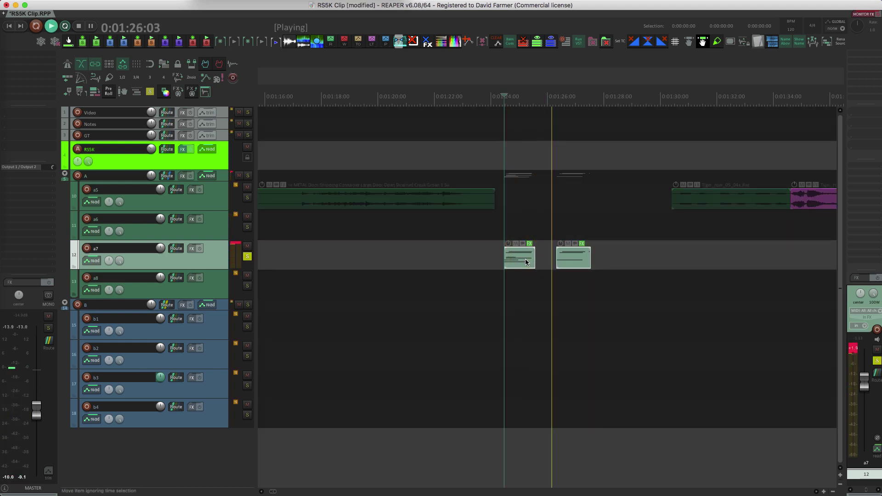
{"action": "left_click", "coordinate": [522, 258]}
{"action": "key", "text": "space"}
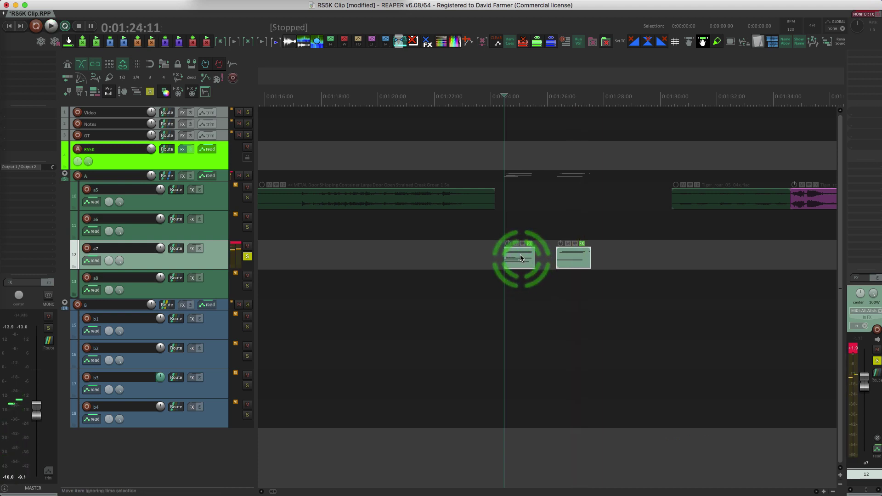
{"action": "left_click", "coordinate": [520, 255]}
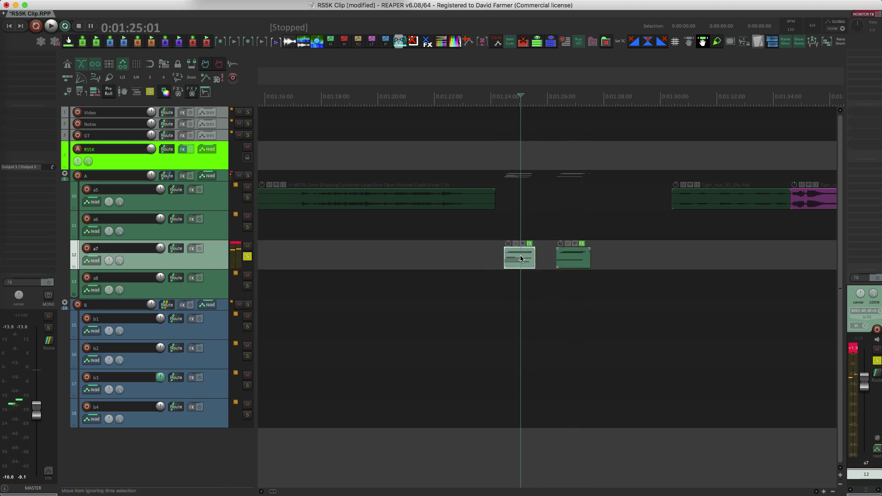
Shorten the end of the metal door item and reset track a7's clip indicator.
{"action": "left_click", "coordinate": [571, 252]}
{"action": "scroll", "coordinate": [574, 255], "scroll_direction": "up", "scroll_amount": 3}
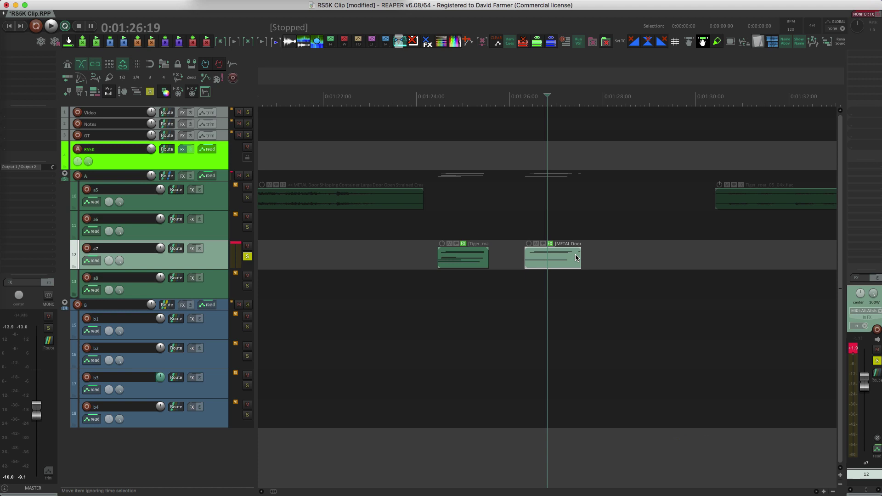
{"action": "left_click_drag", "start_coordinate": [577, 257], "coordinate": [573, 254]}
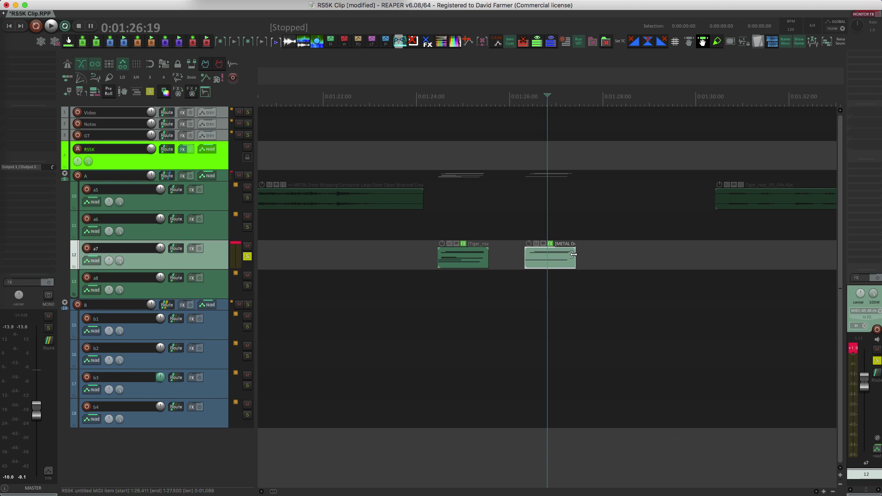
{"action": "left_click", "coordinate": [460, 260]}
{"action": "left_click", "coordinate": [537, 258]}
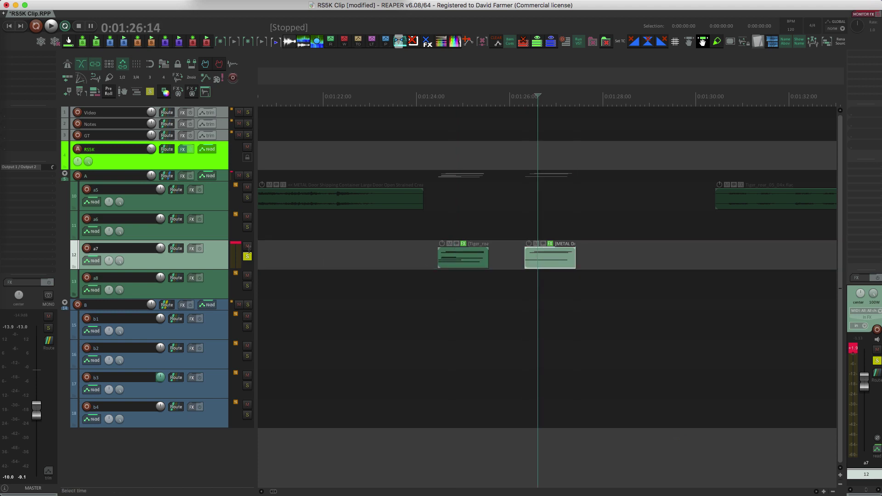
{"action": "left_click", "coordinate": [235, 244]}
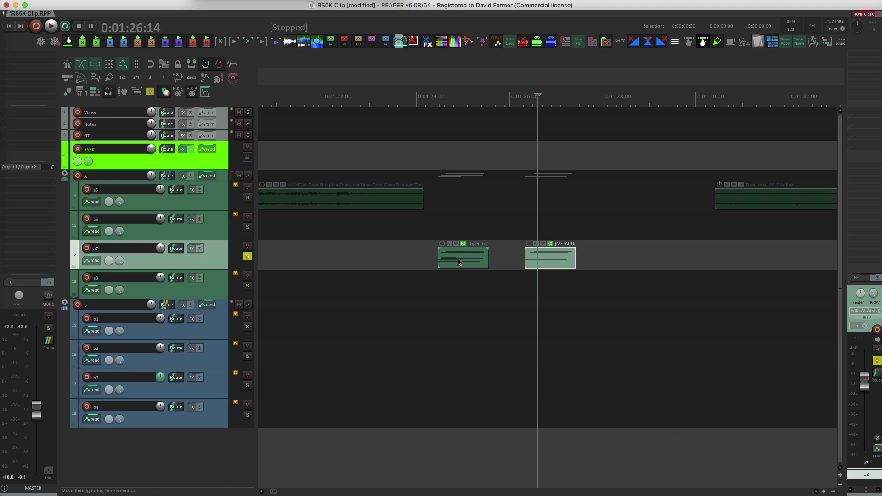
Move the tiger roar item to track a8, play it back, and save the project.
{"action": "left_click_drag", "start_coordinate": [457, 259], "coordinate": [443, 289]}
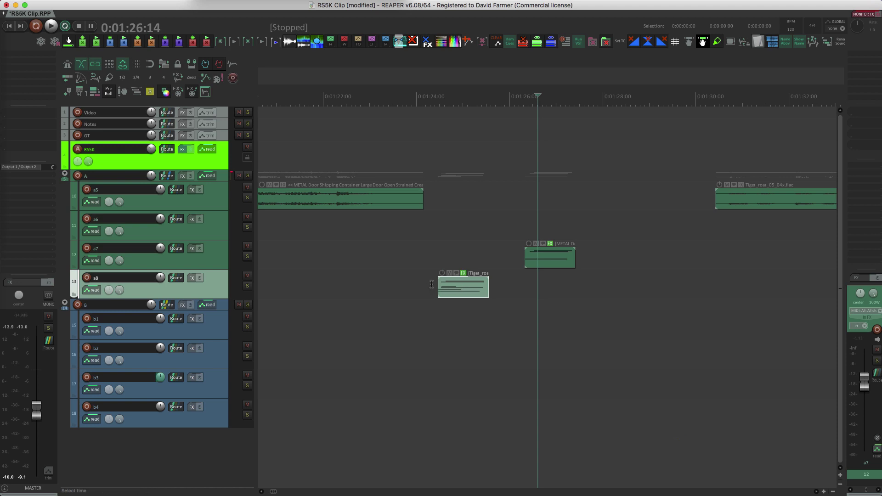
{"action": "left_click", "coordinate": [443, 289]}
{"action": "key", "text": "space"}
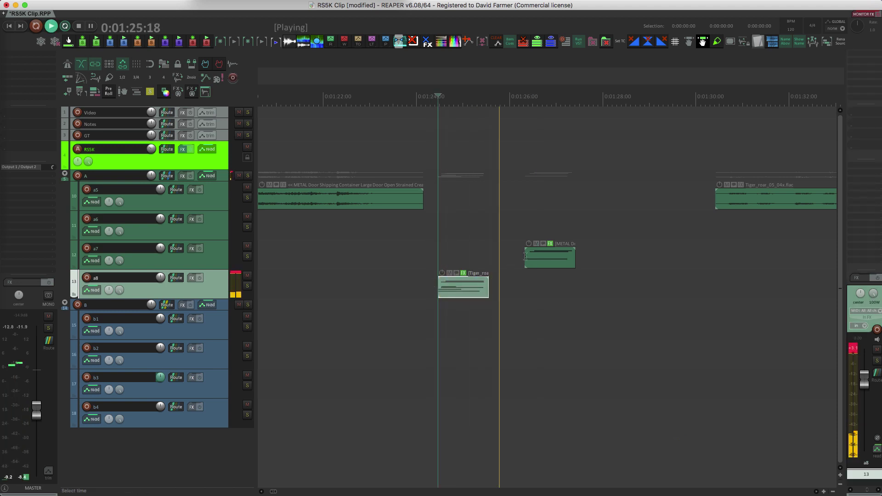
{"action": "key", "text": "space"}
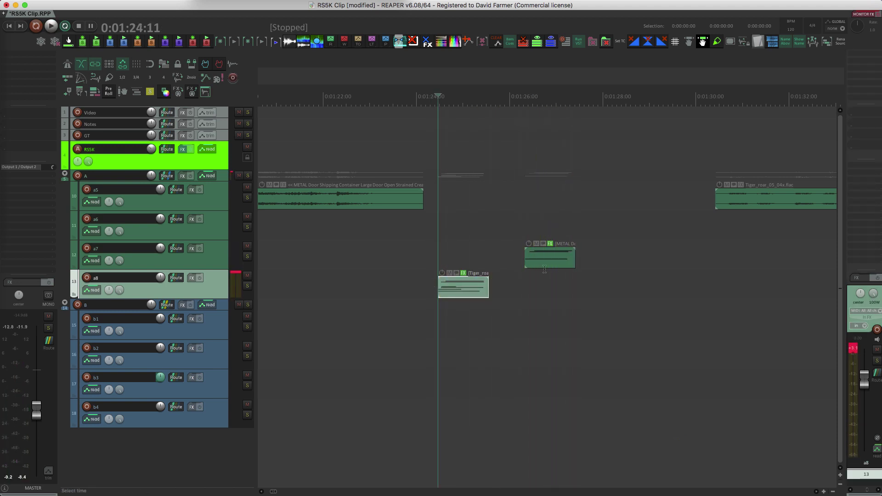
{"action": "key", "text": "super+s"}
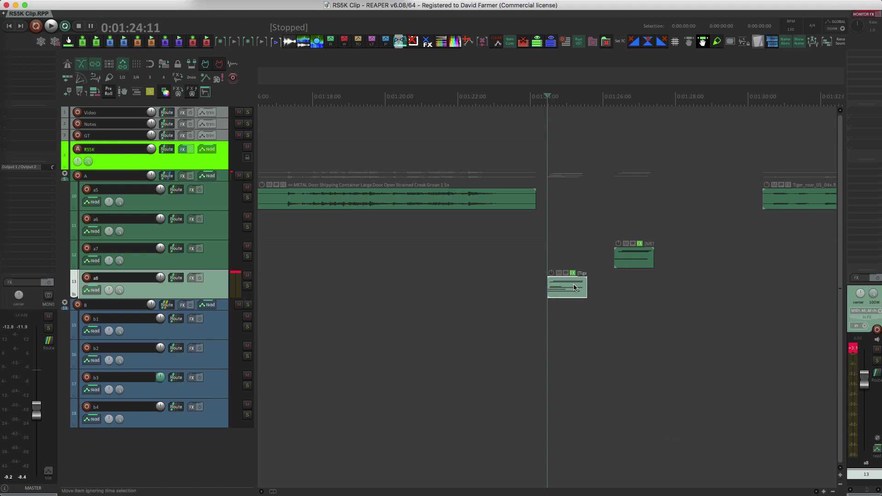
{"action": "scroll", "coordinate": [574, 287], "scroll_direction": "down", "scroll_amount": 8}
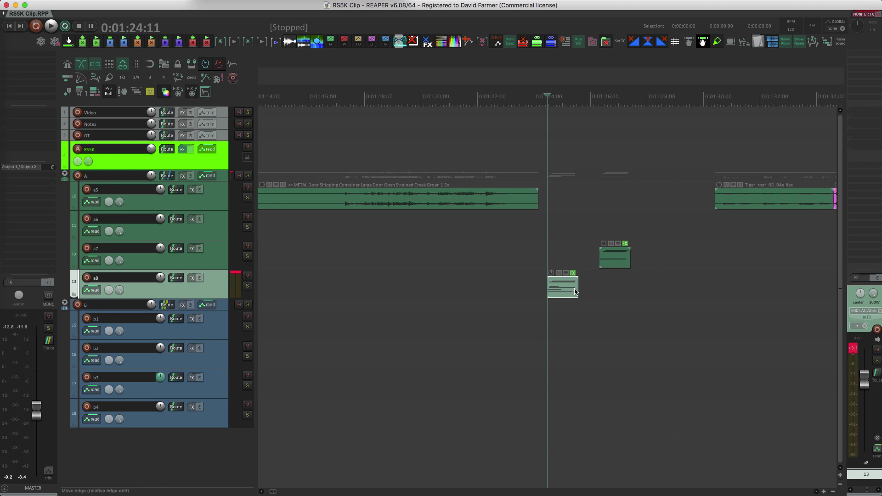
Split the Tiger_roar clip on a5 twice, delete the tail, and shift the short slice later.
{"action": "left_click", "coordinate": [753, 200]}
{"action": "scroll", "coordinate": [753, 199], "scroll_direction": "up", "scroll_amount": 5}
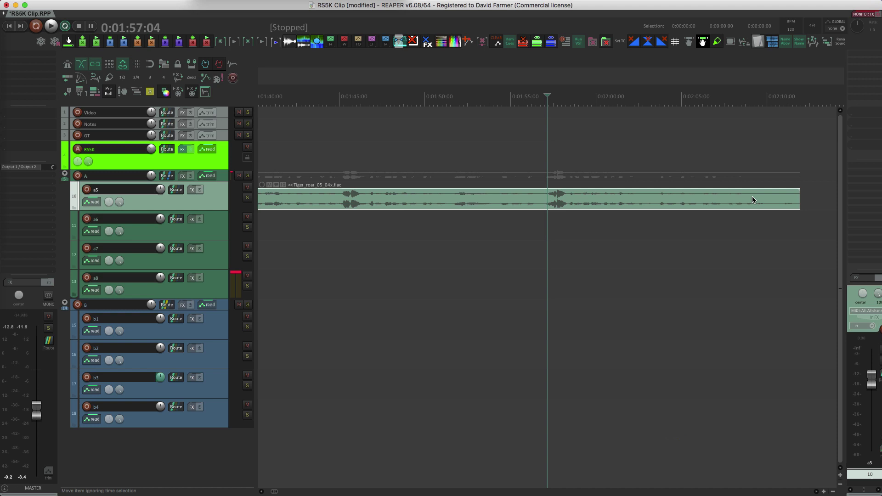
{"action": "scroll", "coordinate": [550, 210], "scroll_direction": "up", "scroll_amount": 3}
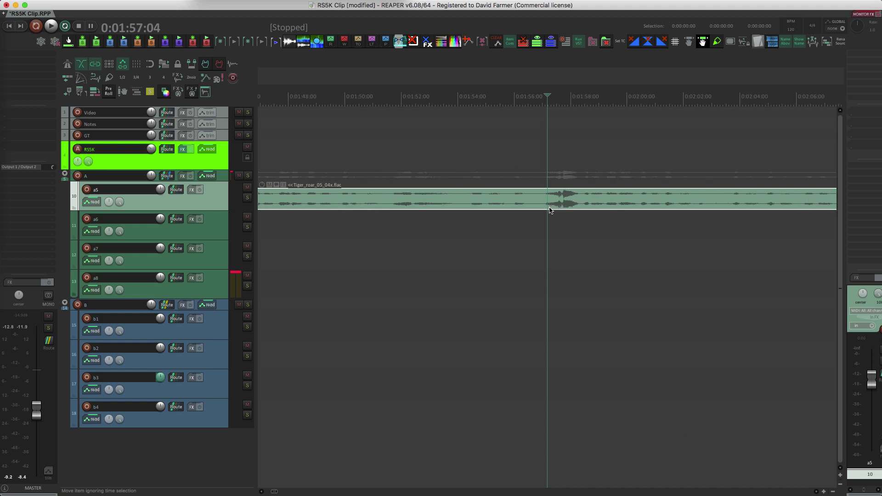
{"action": "left_click", "coordinate": [580, 195]}
{"action": "key", "text": "s"}
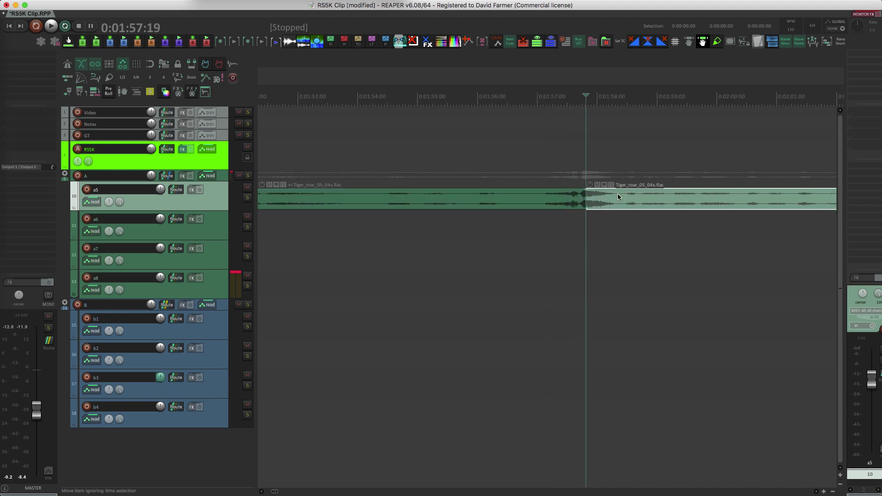
{"action": "left_click", "coordinate": [617, 194]}
{"action": "key", "text": "s"}
{"action": "key", "text": "Delete"}
{"action": "left_click_drag", "start_coordinate": [593, 199], "coordinate": [635, 200]}
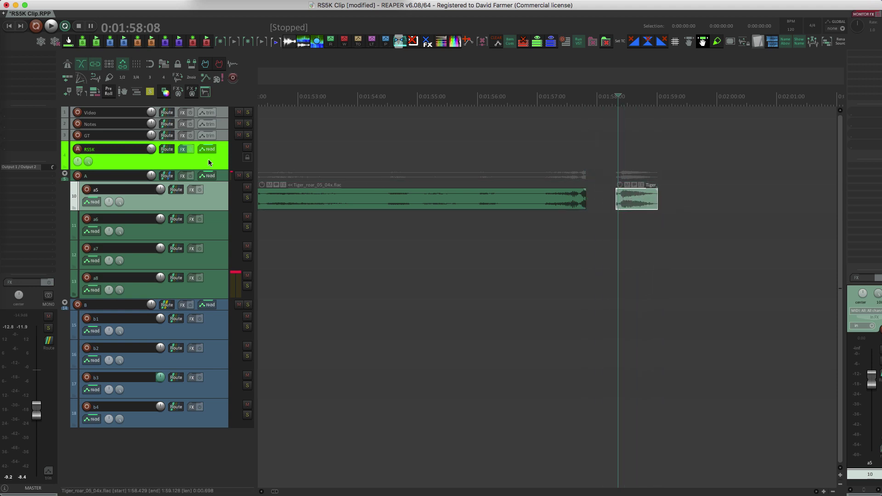
Load the selected tiger roar slice into the RS5K track's ReaSamplOmatic5000.
{"action": "left_click", "coordinate": [183, 149]}
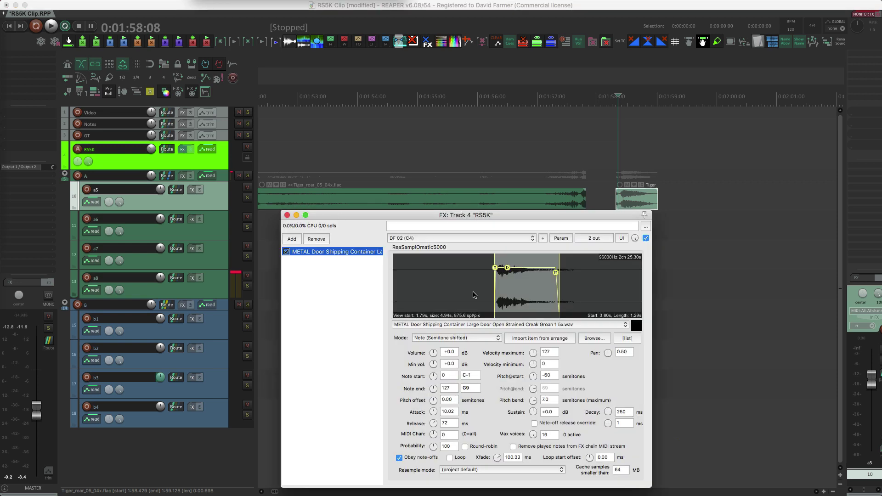
{"action": "left_click", "coordinate": [528, 339]}
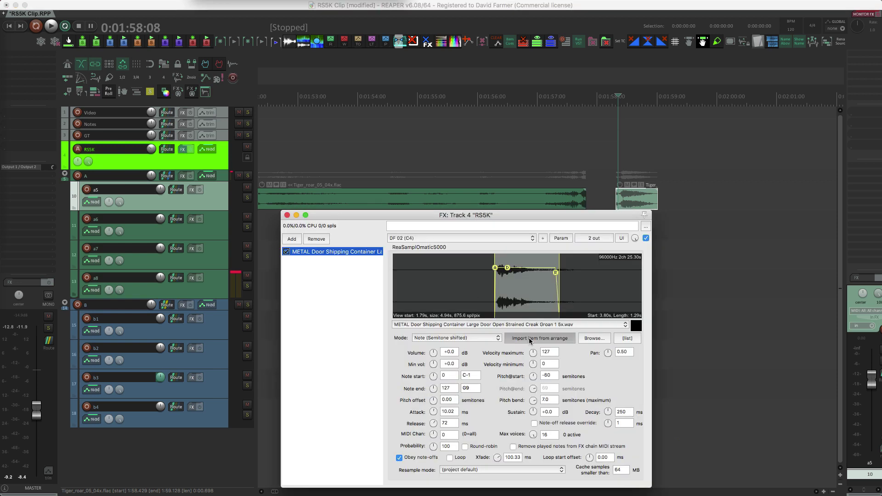
{"action": "scroll", "coordinate": [560, 296], "scroll_direction": "down", "scroll_amount": 5}
{"action": "left_click", "coordinate": [560, 290]}
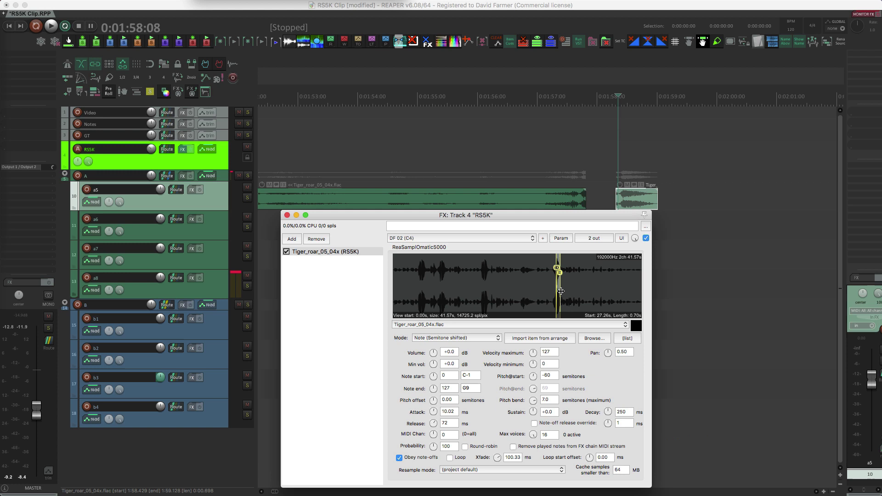
{"action": "scroll", "coordinate": [561, 290], "scroll_direction": "up", "scroll_amount": 4}
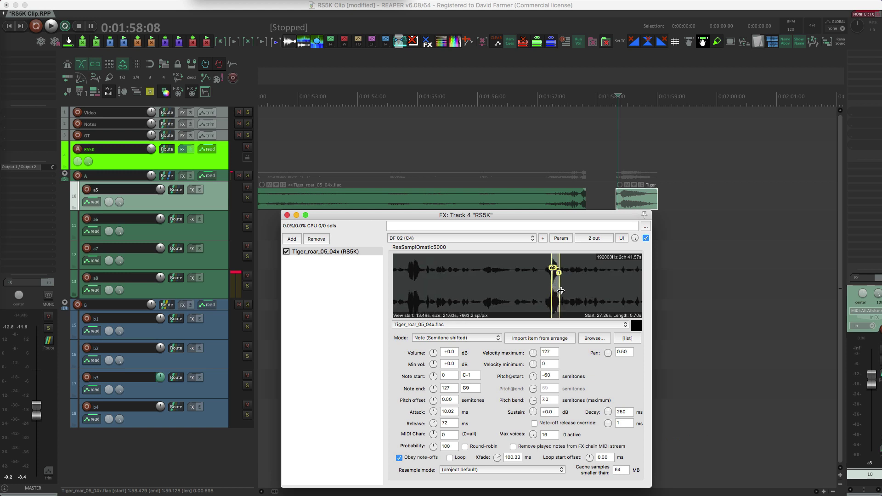
Record a MIDI clip on the RS5K track and copy the roar sampler onto it as take FX.
{"action": "left_click", "coordinate": [671, 158]}
{"action": "key", "text": "ctrl+r"}
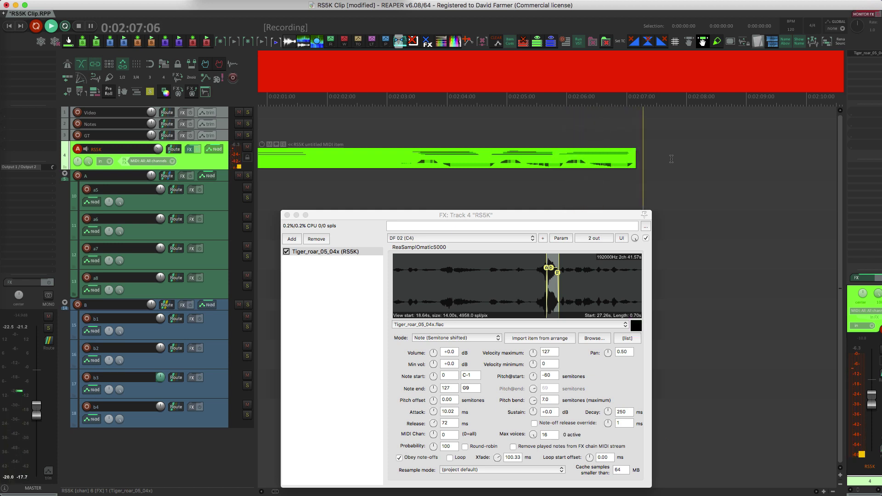
{"action": "left_click", "coordinate": [563, 140]}
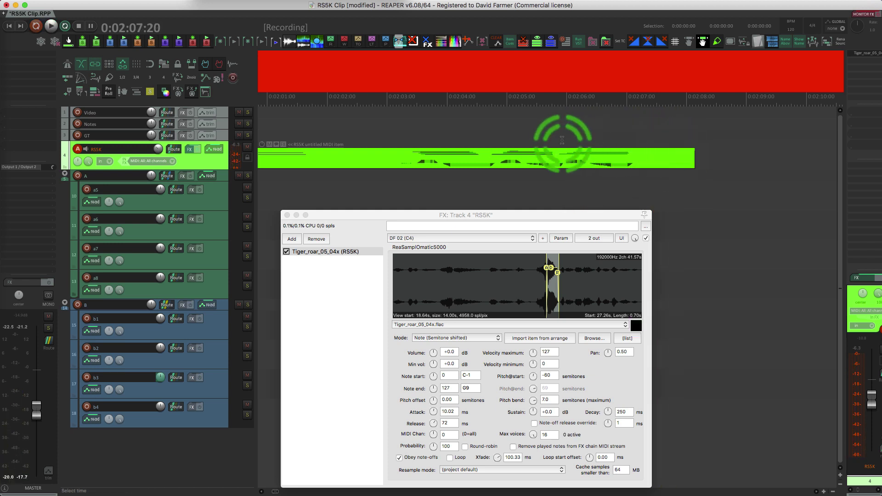
{"action": "left_click", "coordinate": [359, 213]}
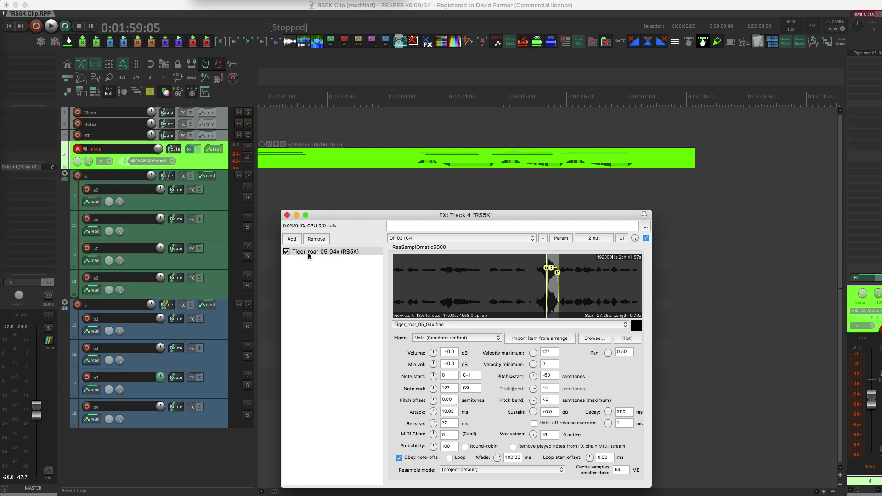
{"action": "left_click_drag", "start_coordinate": [305, 250], "coordinate": [395, 158]}
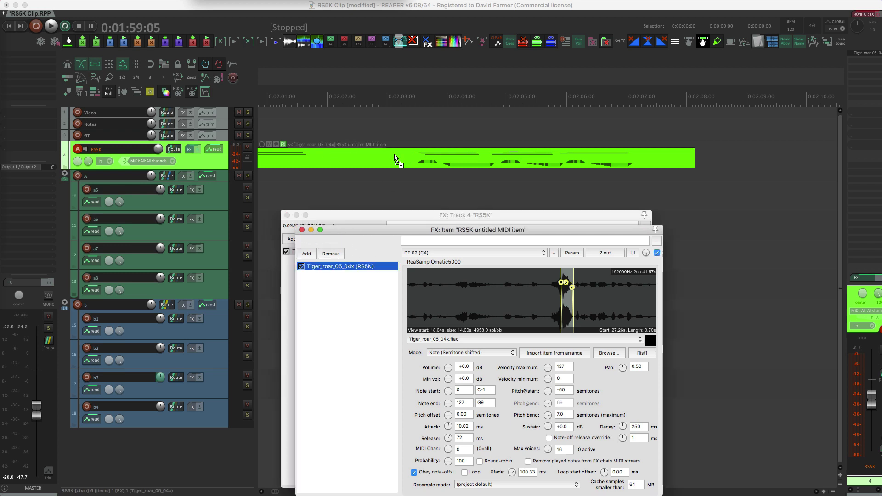
{"action": "left_click", "coordinate": [302, 230]}
Close the FX window and drag the tiger-roar slice MIDI clip onto track a7 near 1:29.
{"action": "left_click", "coordinate": [287, 215]}
{"action": "left_click", "coordinate": [371, 158]}
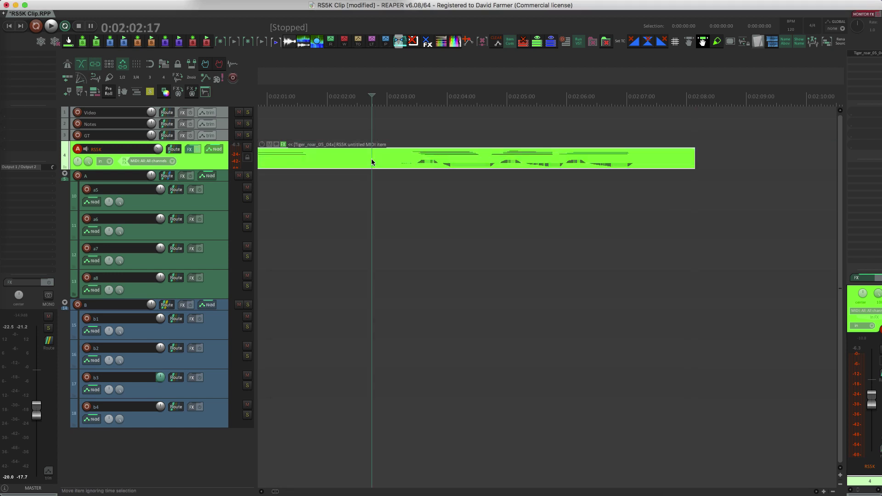
{"action": "scroll", "coordinate": [371, 158], "scroll_direction": "down", "scroll_amount": 3}
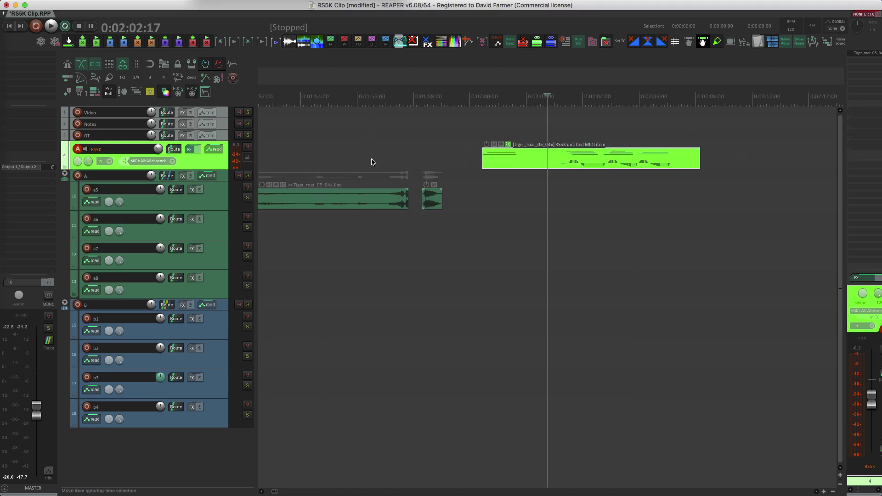
{"action": "left_click", "coordinate": [533, 154]}
{"action": "left_click_drag", "start_coordinate": [532, 159], "coordinate": [292, 258]}
Play back the moved clip on track a7, then stop playback.
{"action": "key", "text": "space"}
{"action": "scroll", "coordinate": [527, 236], "scroll_direction": "down", "scroll_amount": 5}
{"action": "key", "text": "space"}
Nudge the a7 clip earlier and move both a7 clips down onto track a8.
{"action": "scroll", "coordinate": [334, 263], "scroll_direction": "up", "scroll_amount": 2}
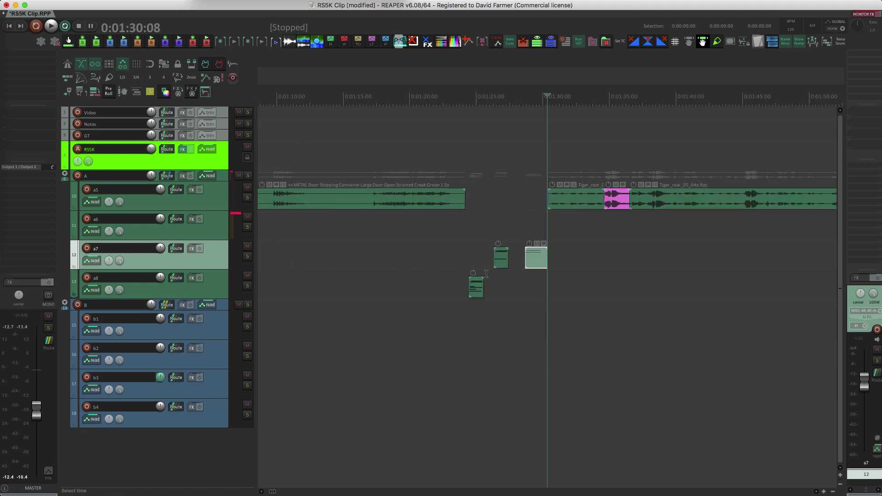
{"action": "left_click_drag", "start_coordinate": [533, 265], "coordinate": [506, 292]}
{"action": "left_click", "coordinate": [505, 262]}
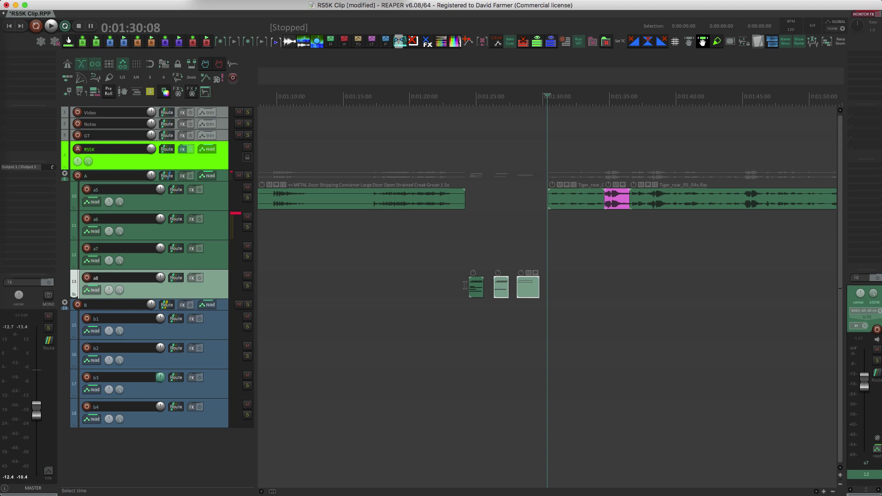
{"action": "left_click", "coordinate": [465, 284]}
Play the three sampler clips on a8 from about 1:24 to 1:29, then select the first.
{"action": "key", "text": "space"}
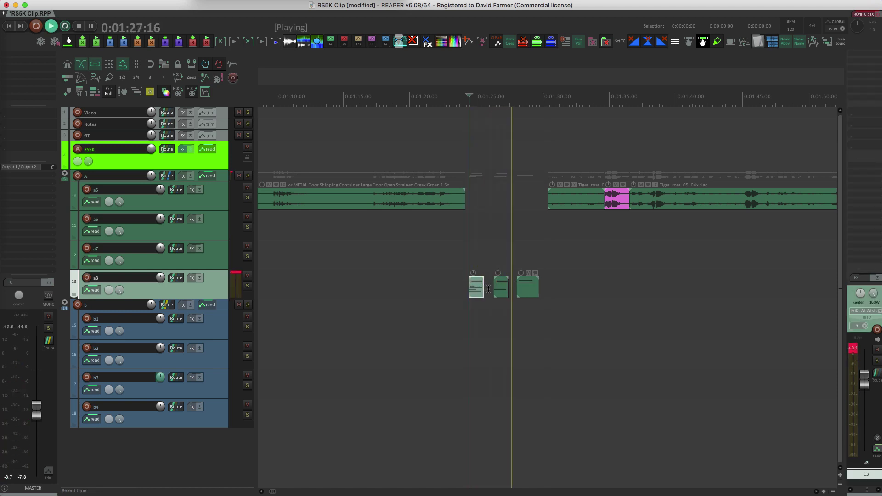
{"action": "scroll", "coordinate": [486, 290], "scroll_direction": "up", "scroll_amount": 3}
{"action": "key", "text": "space"}
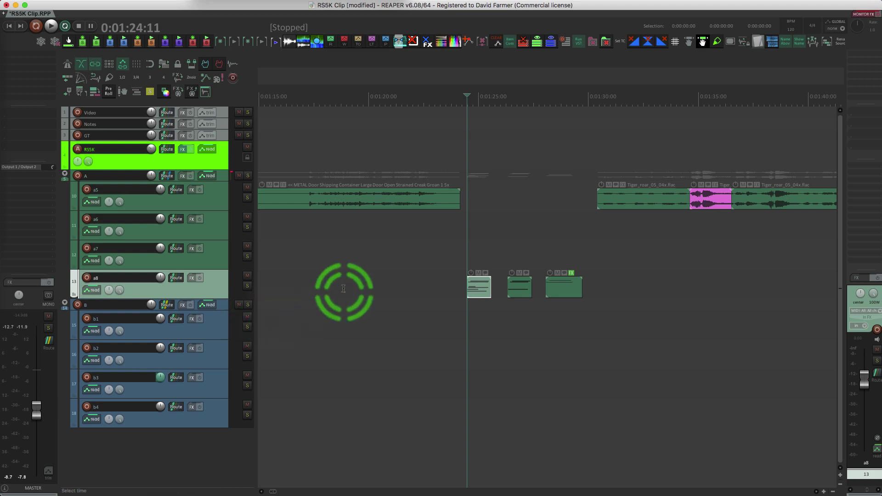
{"action": "scroll", "coordinate": [475, 297], "scroll_direction": "down", "scroll_amount": 3}
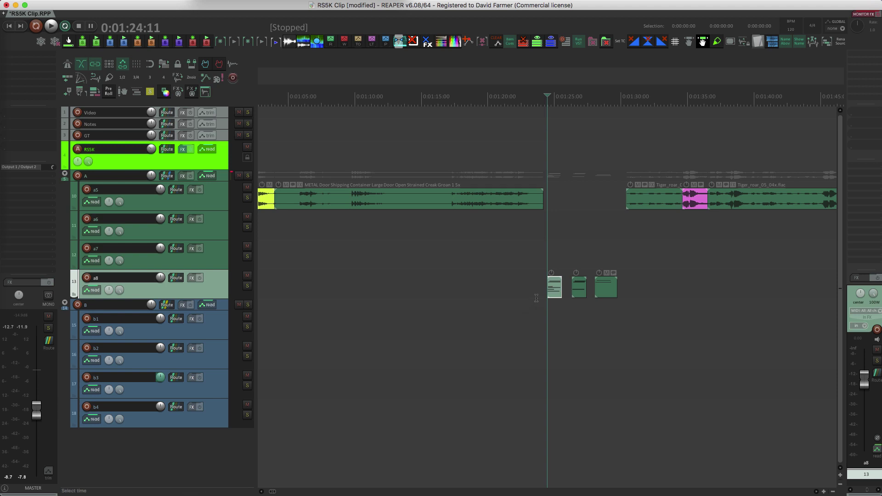
{"action": "scroll", "coordinate": [536, 297], "scroll_direction": "up", "scroll_amount": 4}
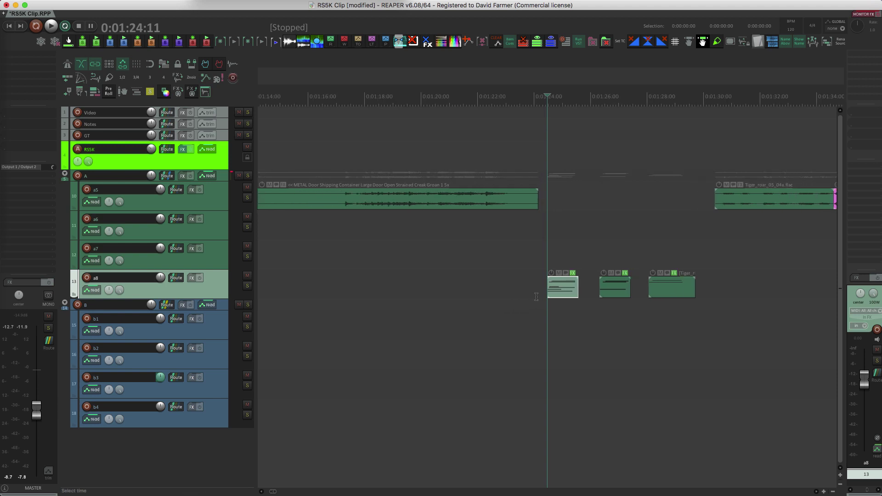
{"action": "left_click", "coordinate": [552, 286]}
{"action": "mouse_move", "coordinate": [561, 288]}
{"action": "left_mouse_down"}
{"action": "mouse_move", "coordinate": [561, 230]}
{"action": "mouse_move", "coordinate": [563, 289]}
{"action": "left_mouse_up"}
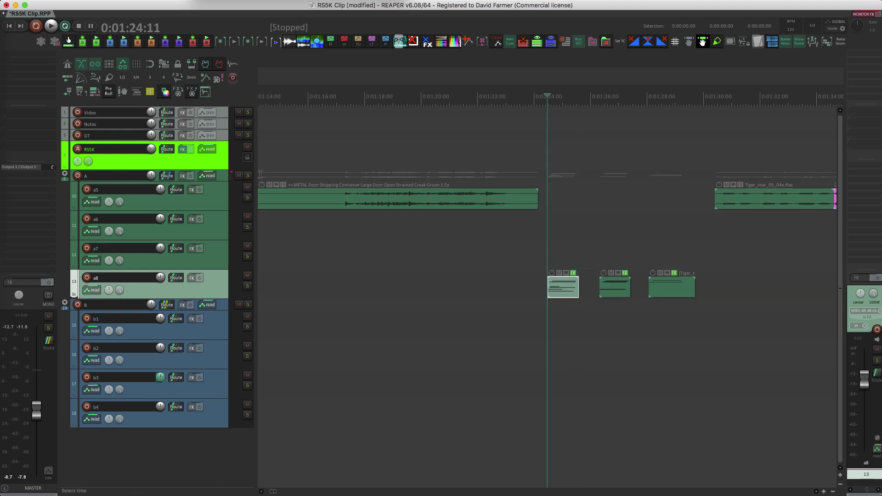
Move the first a8 clip, the tiger-roar MIDI clip, up onto the RS5K track near 1:25.
{"action": "left_click", "coordinate": [199, 156]}
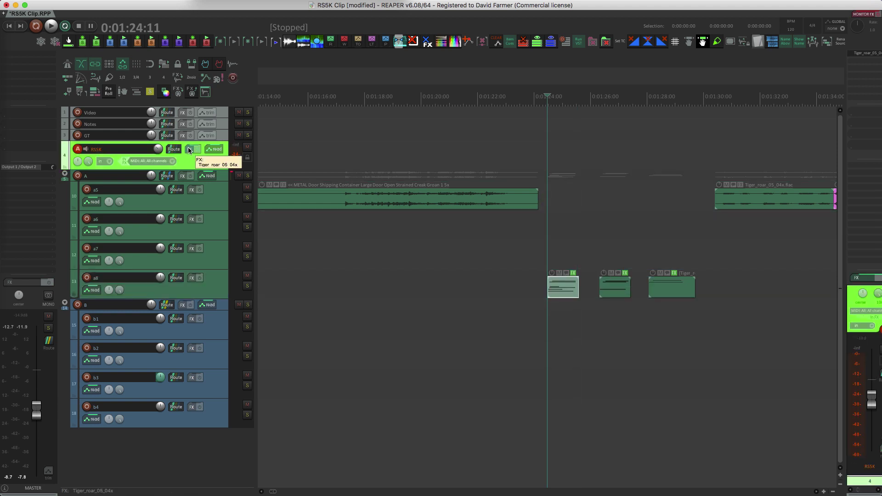
{"action": "left_click", "coordinate": [559, 285]}
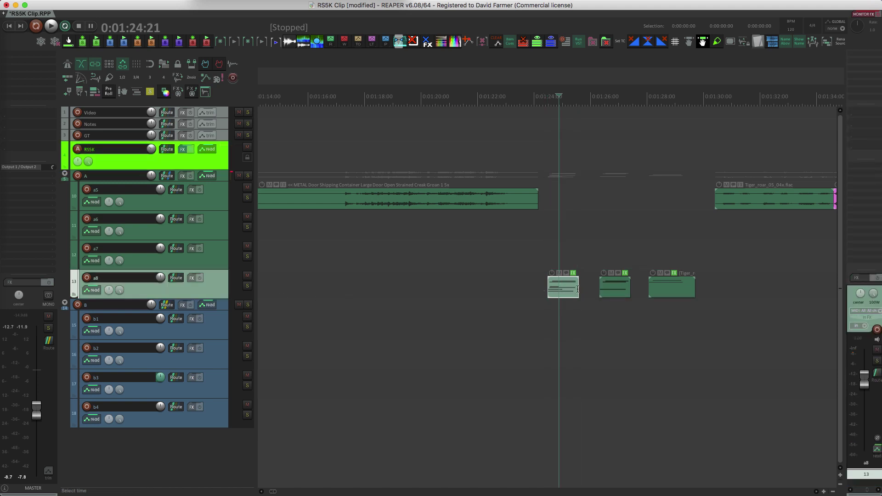
{"action": "left_click_drag", "start_coordinate": [578, 288], "coordinate": [581, 156]}
{"action": "left_click", "coordinate": [580, 156]}
{"action": "scroll", "coordinate": [580, 156], "scroll_direction": "up", "scroll_amount": 3}
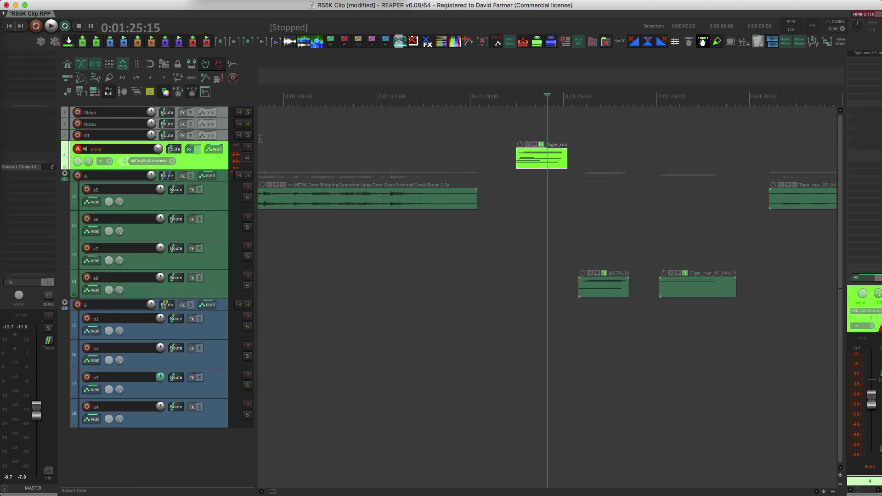
Bypass the RS5K track's own FX and check the clip's take-FX sampler.
{"action": "left_click", "coordinate": [197, 148]}
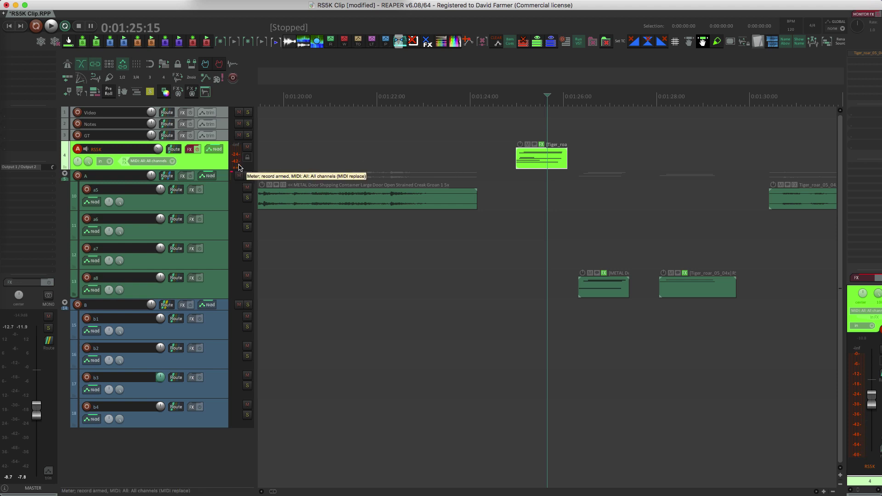
{"action": "left_click", "coordinate": [542, 145]}
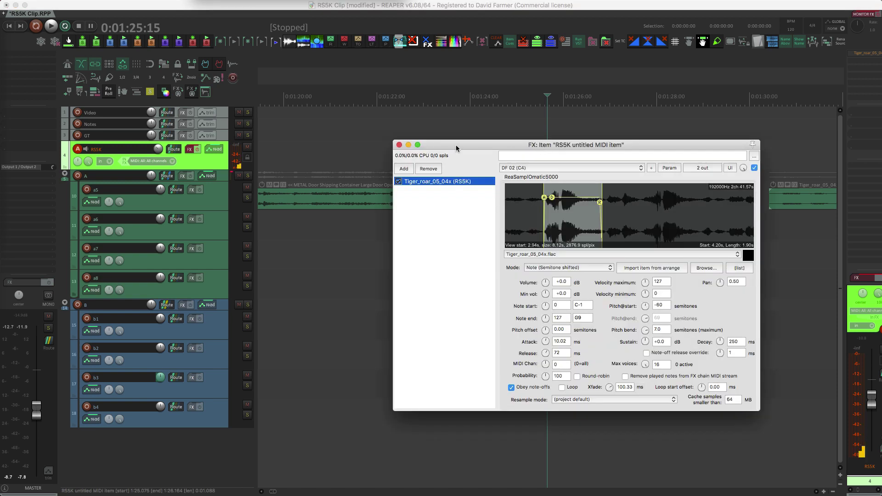
{"action": "left_click_drag", "start_coordinate": [456, 145], "coordinate": [445, 213]}
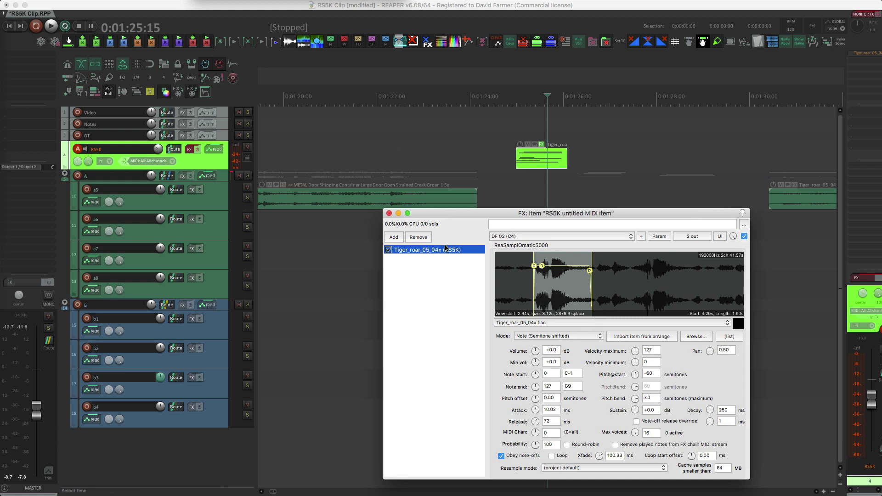
{"action": "left_click", "coordinate": [390, 214]}
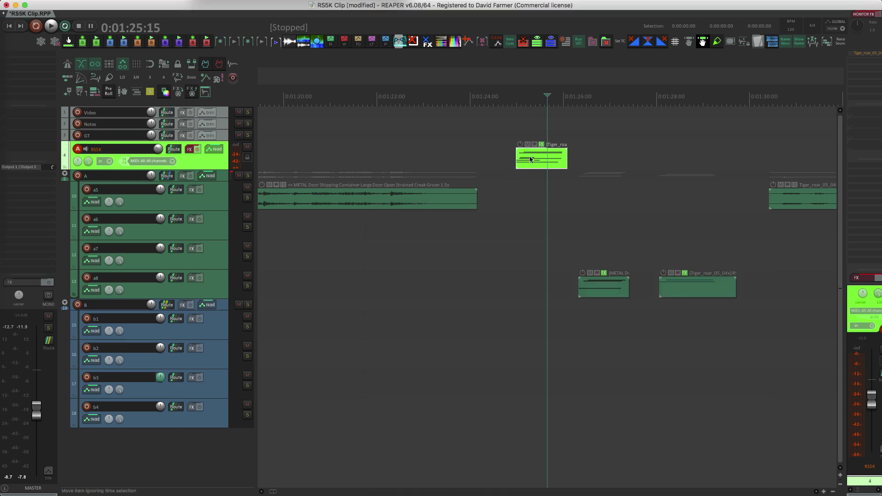
Re-enable the RS5K track's FX and return the Tiger_roar MIDI item to track a8 near 1:25.
{"action": "left_click", "coordinate": [195, 149]}
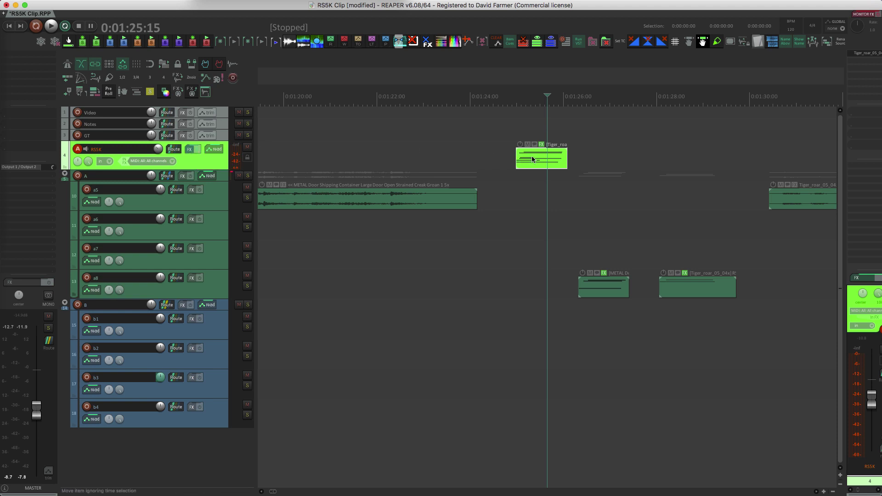
{"action": "left_click_drag", "start_coordinate": [531, 156], "coordinate": [528, 285]}
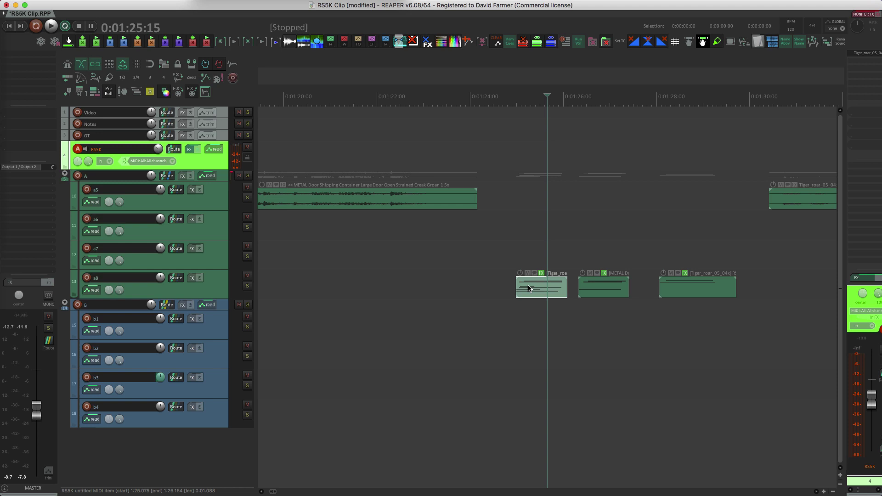
{"action": "left_click", "coordinate": [527, 285]}
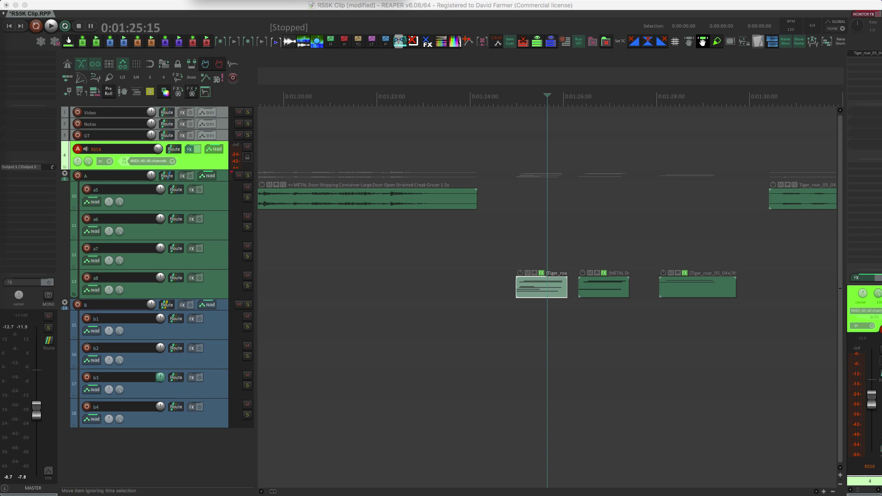
Find the 'Open RS5K, Solo it, and open FX Chain track 04' action (Ctrl+K) and inspect its steps.
{"action": "key", "text": "question"}
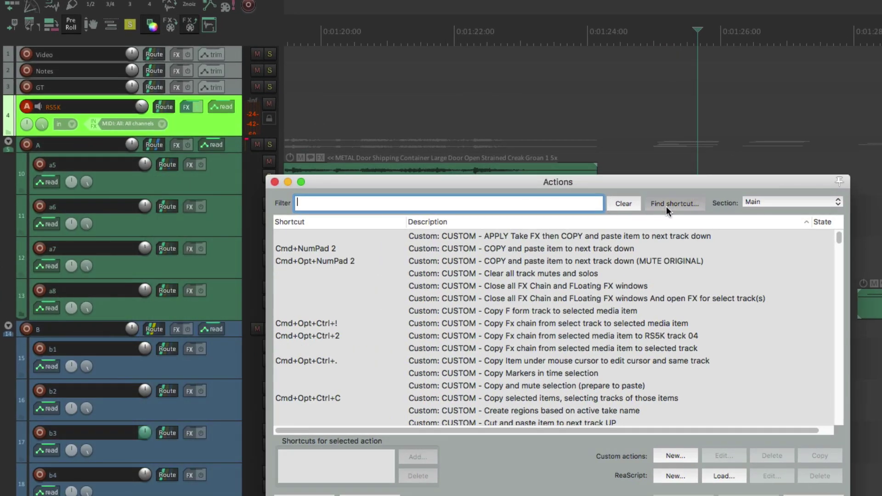
{"action": "left_click", "coordinate": [666, 205]}
{"action": "key", "text": "ctrl+k"}
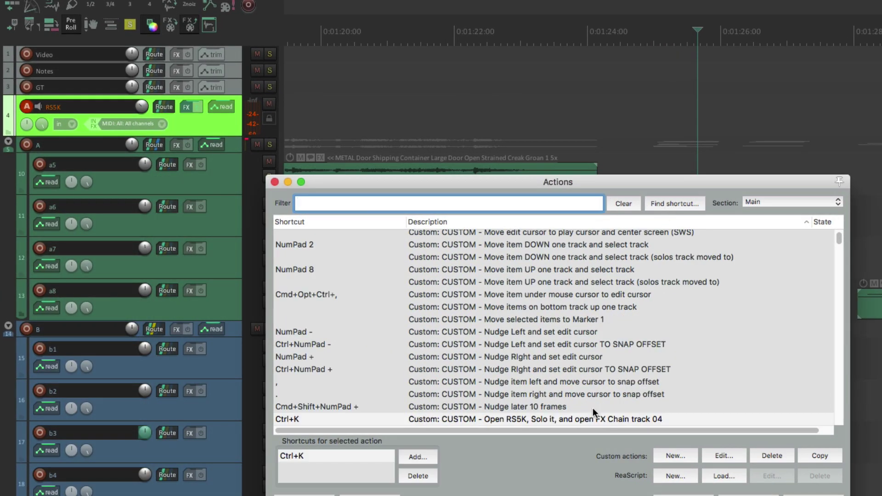
{"action": "left_click", "coordinate": [591, 418]}
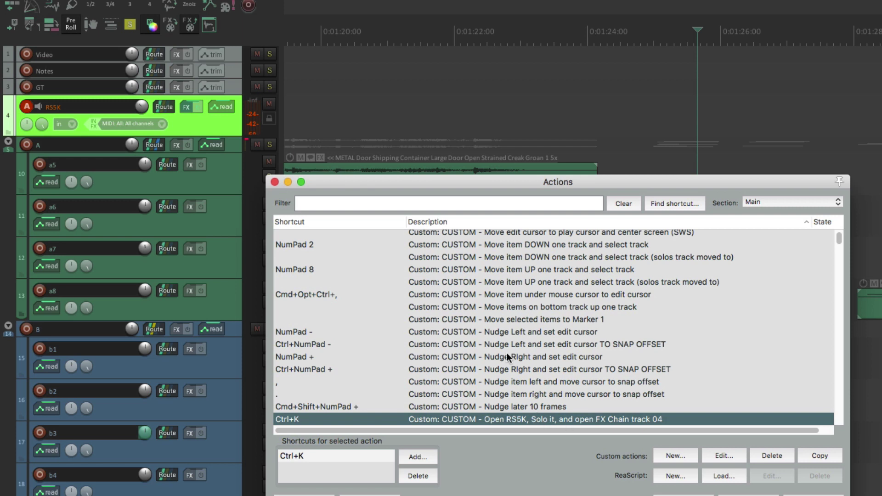
{"action": "left_click_drag", "start_coordinate": [484, 180], "coordinate": [482, 188]}
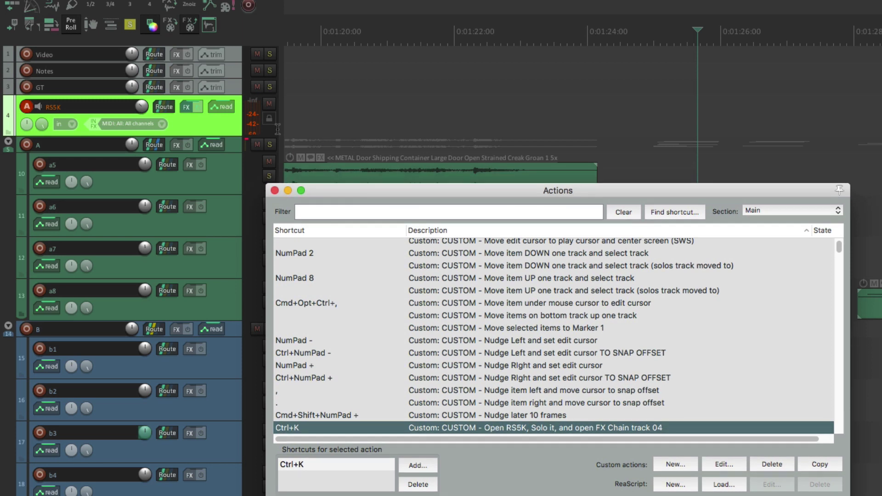
{"action": "left_click", "coordinate": [723, 464]}
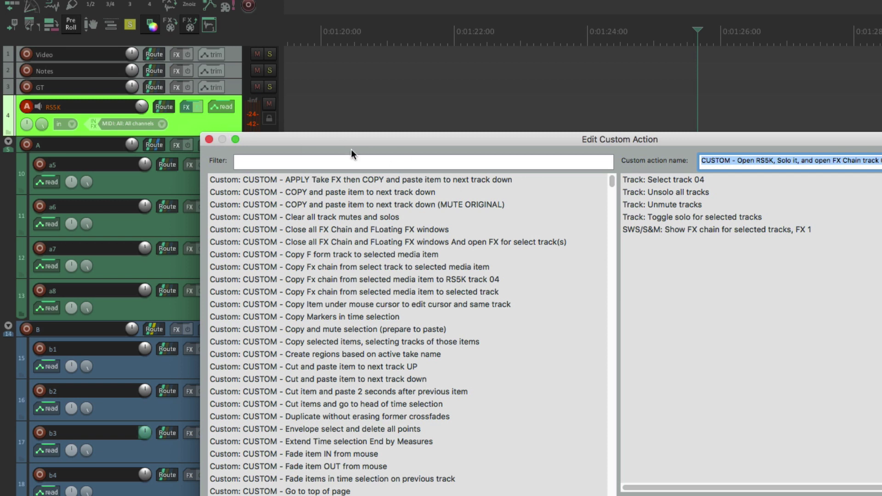
{"action": "left_click", "coordinate": [209, 139]}
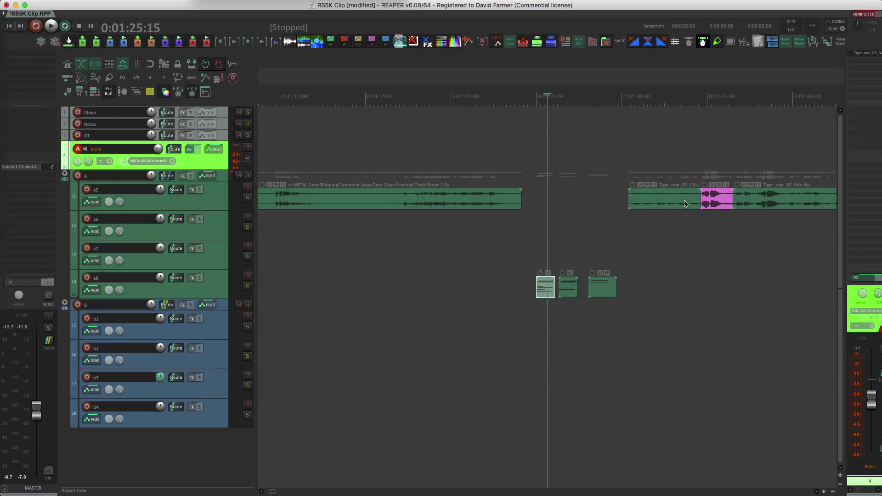
Import the pink Tiger_roar slice from a5 into the RS5K sampler as a 1.90 s Tiger_roar_05_04x slice.
{"action": "left_click", "coordinate": [715, 200]}
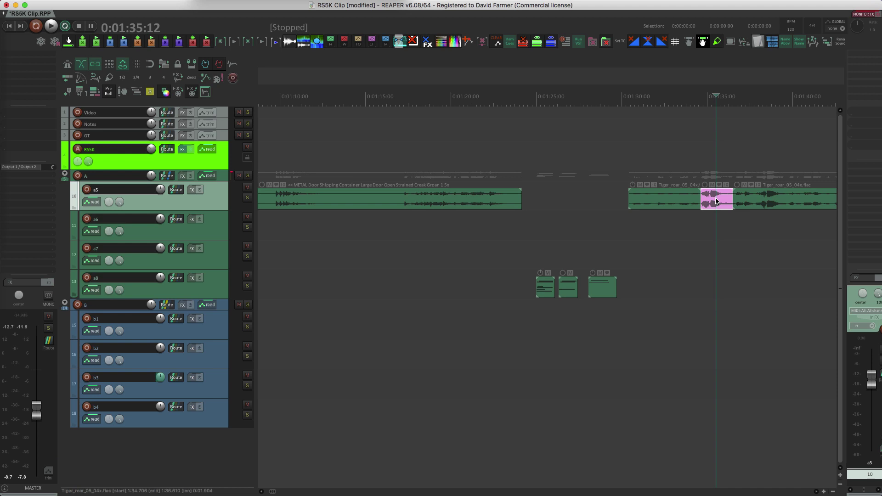
{"action": "double_click", "coordinate": [716, 201]}
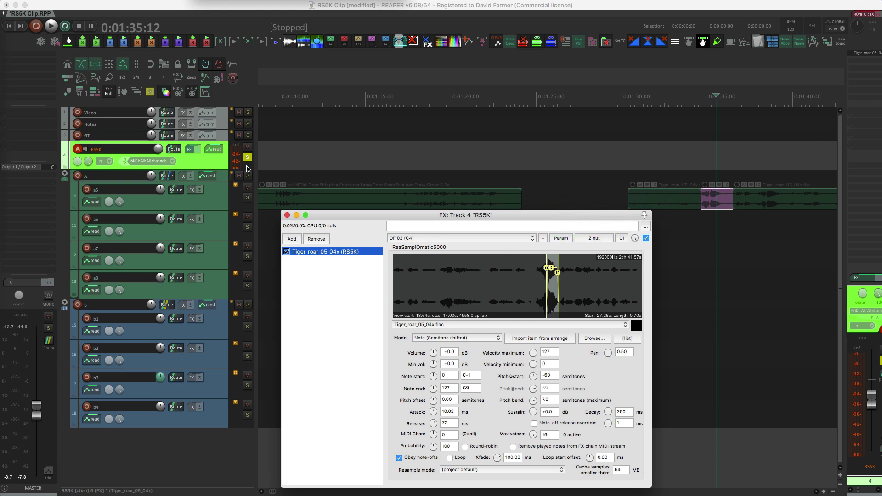
{"action": "left_click", "coordinate": [524, 338]}
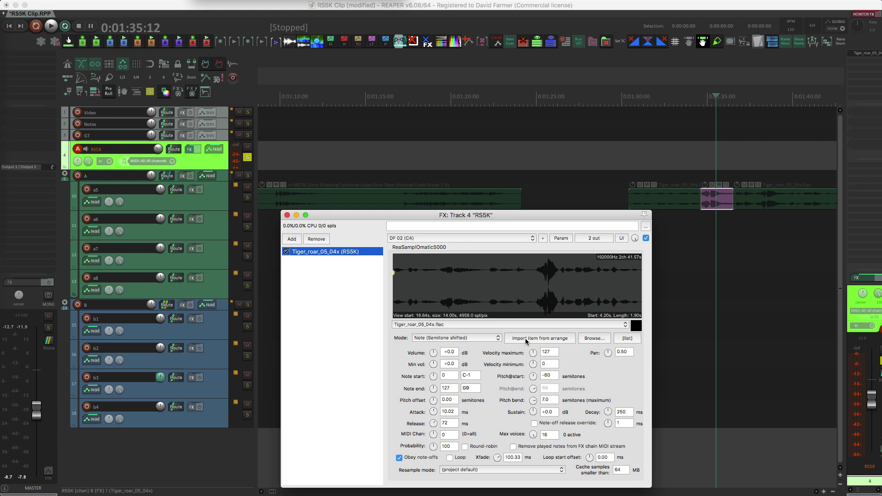
{"action": "scroll", "coordinate": [459, 278], "scroll_direction": "down", "scroll_amount": 3}
{"action": "scroll", "coordinate": [423, 281], "scroll_direction": "down", "scroll_amount": 2}
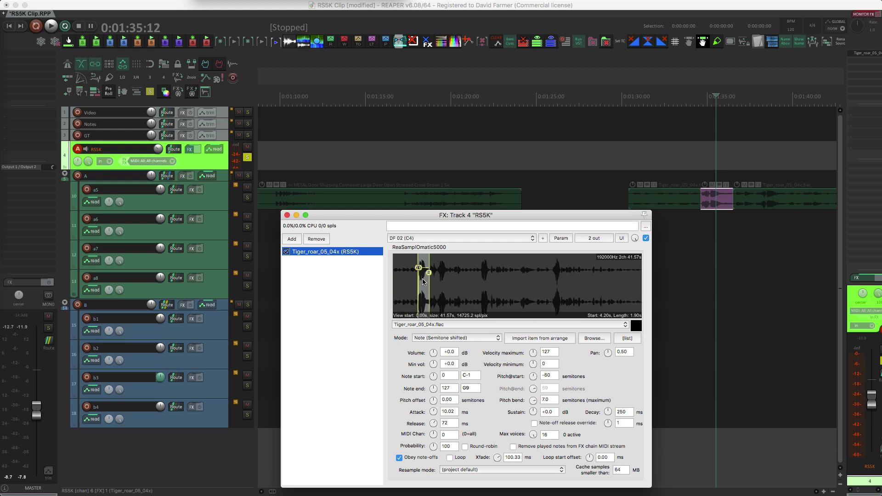
{"action": "scroll", "coordinate": [423, 282], "scroll_direction": "up", "scroll_amount": 3}
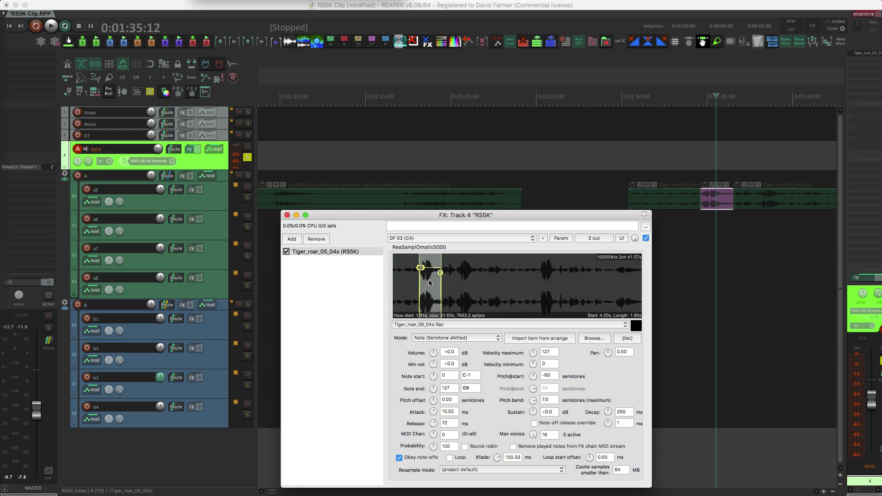
Select the METAL door MIDI item on track a8 and preview it.
{"action": "left_click", "coordinate": [491, 243]}
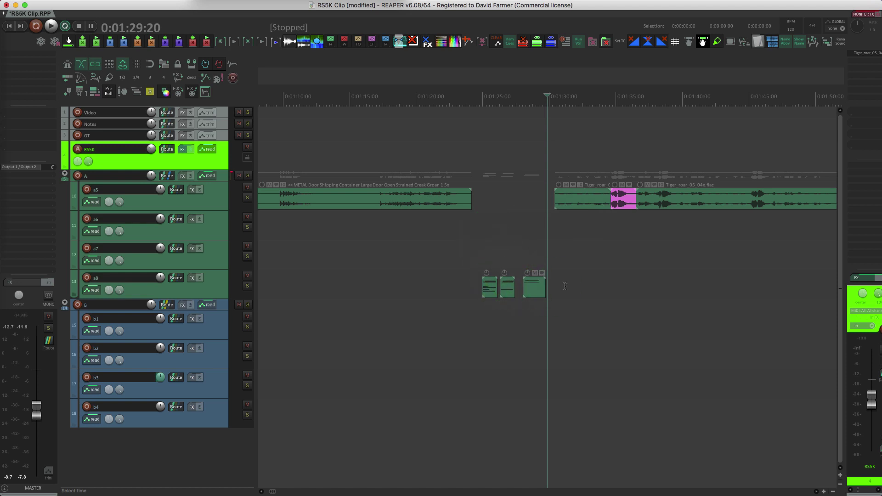
{"action": "left_click", "coordinate": [532, 286]}
{"action": "scroll", "coordinate": [531, 285], "scroll_direction": "up", "scroll_amount": 5}
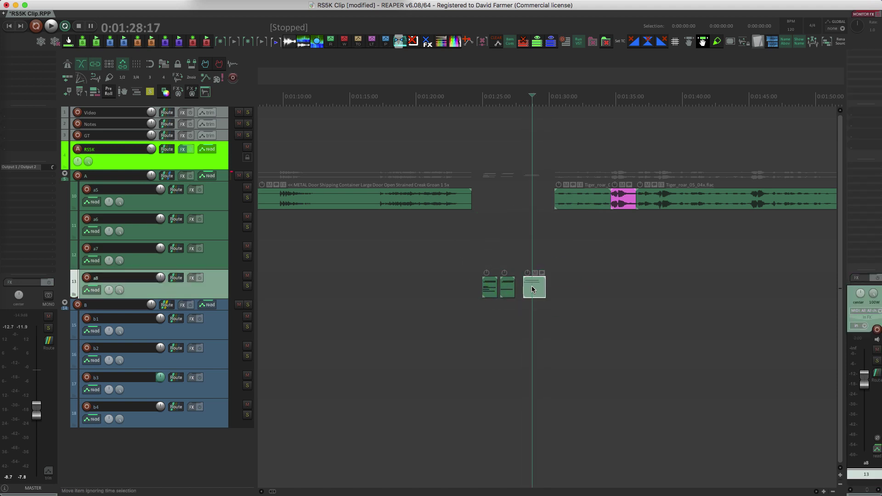
{"action": "left_click", "coordinate": [456, 286]}
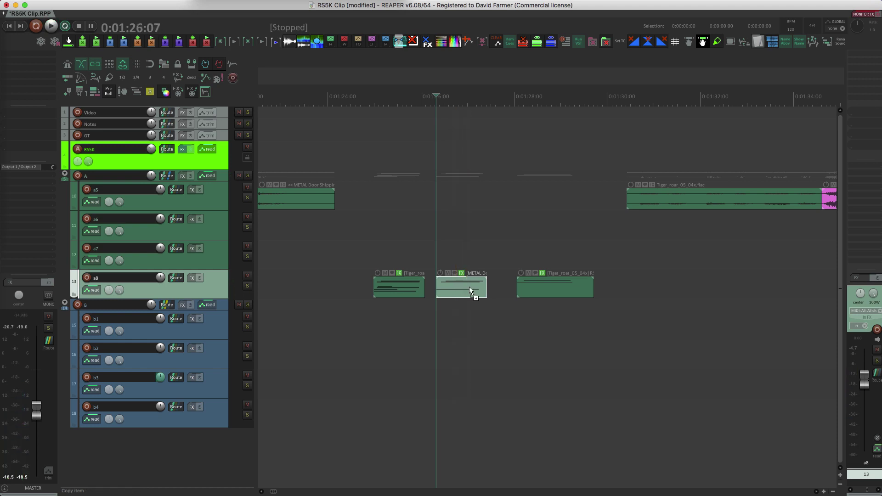
{"action": "key", "text": "space"}
{"action": "key", "text": "space"}
Set the METAL item's take-FX sampler slice to start at 6.94 s, lasting 2.21 s.
{"action": "left_click", "coordinate": [461, 275]}
{"action": "left_click_drag", "start_coordinate": [427, 229], "coordinate": [392, 179]}
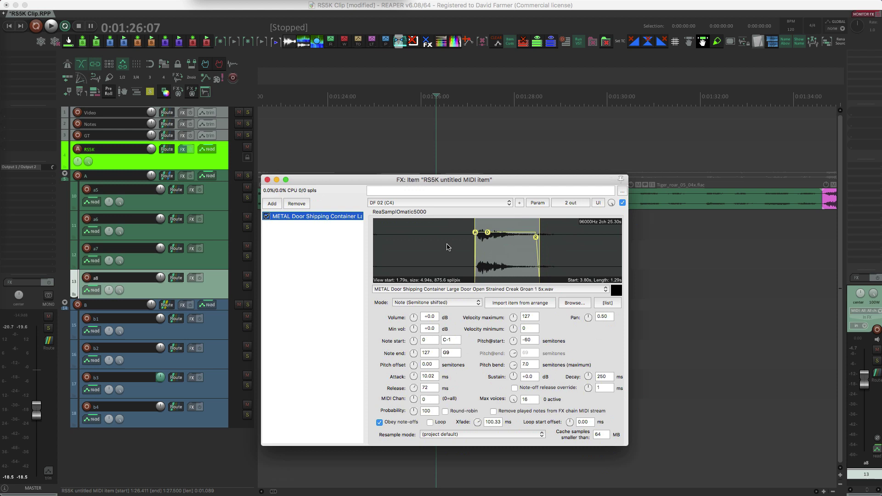
{"action": "scroll", "coordinate": [448, 247], "scroll_direction": "down", "scroll_amount": 4}
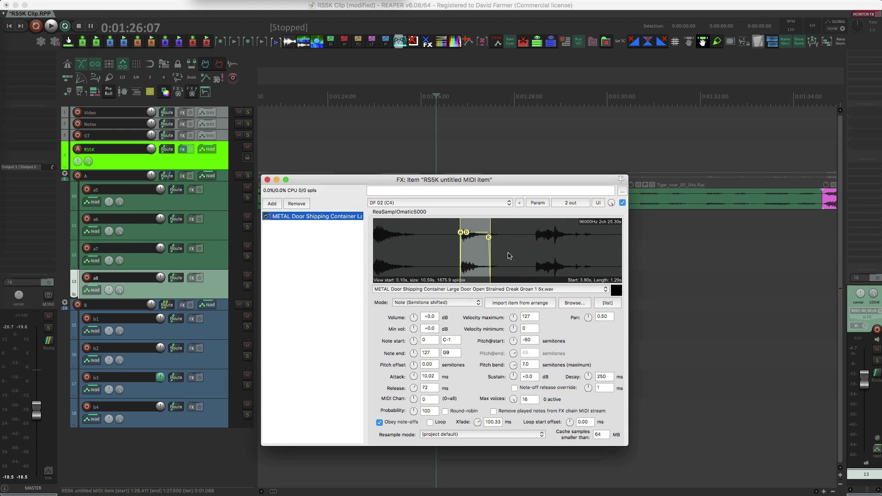
{"action": "left_click_drag", "start_coordinate": [490, 248], "coordinate": [583, 251]}
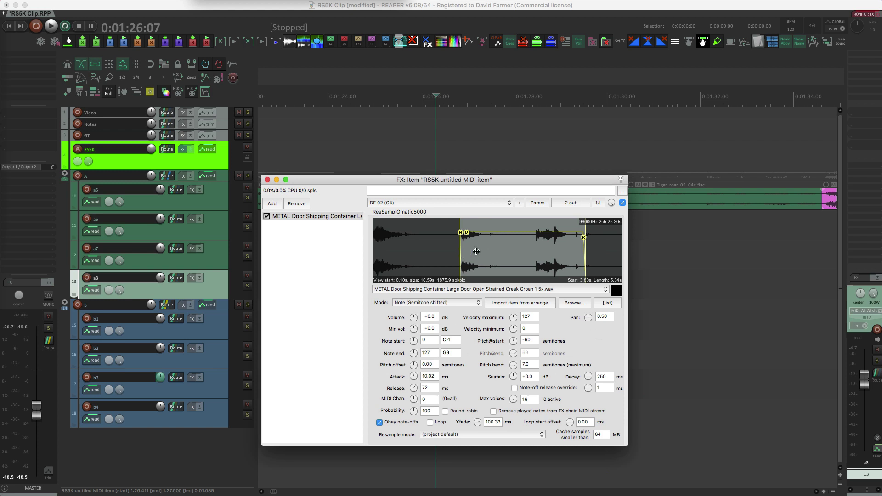
{"action": "left_click_drag", "start_coordinate": [461, 255], "coordinate": [534, 255]}
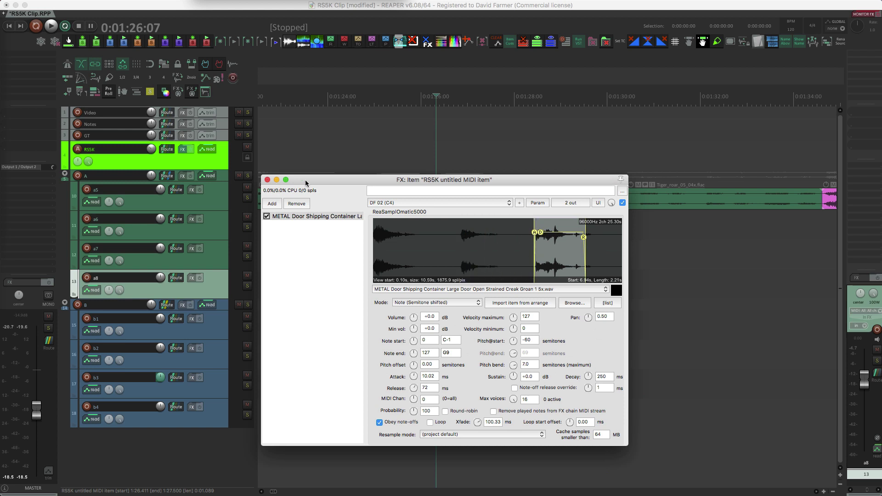
{"action": "left_click_drag", "start_coordinate": [324, 179], "coordinate": [547, 192]}
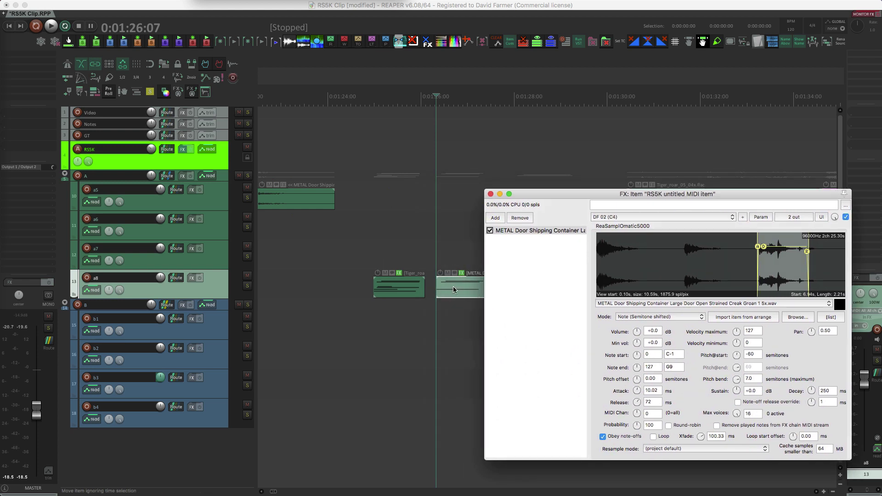
Play the edited METAL door sound and select its sampler in the item's FX chain.
{"action": "key", "text": "space"}
{"action": "key", "text": "space"}
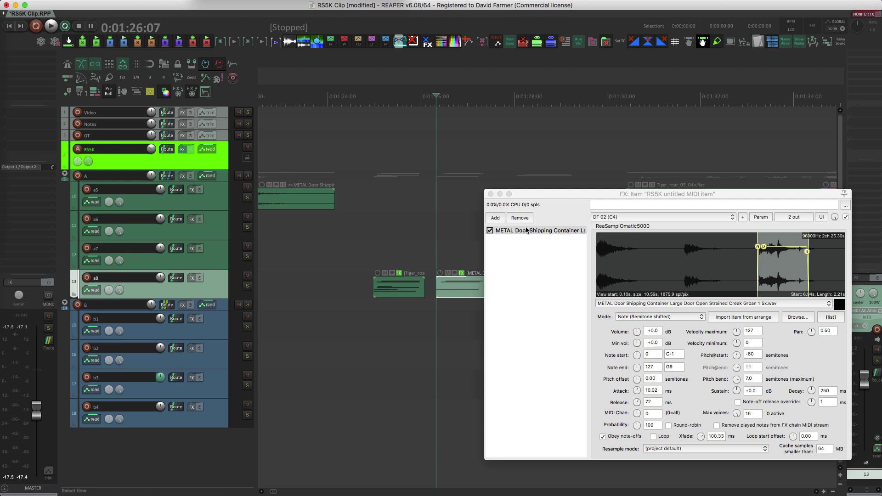
{"action": "left_click", "coordinate": [548, 216]}
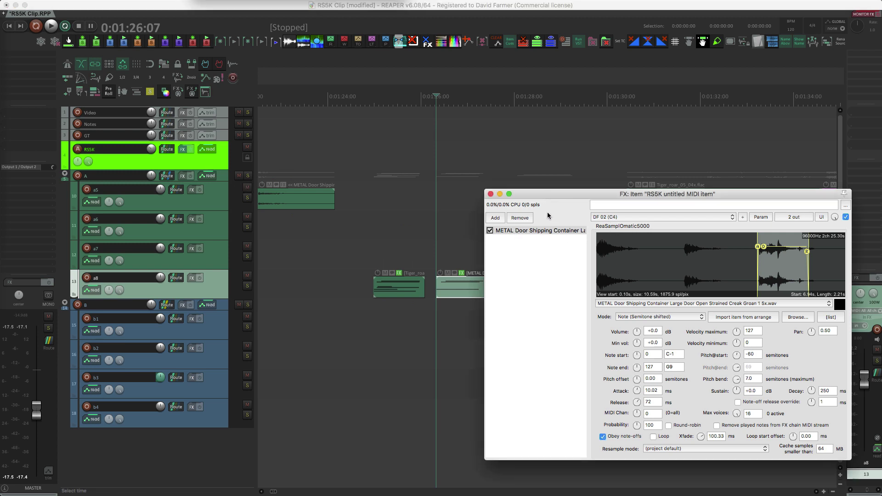
{"action": "left_click", "coordinate": [519, 230]}
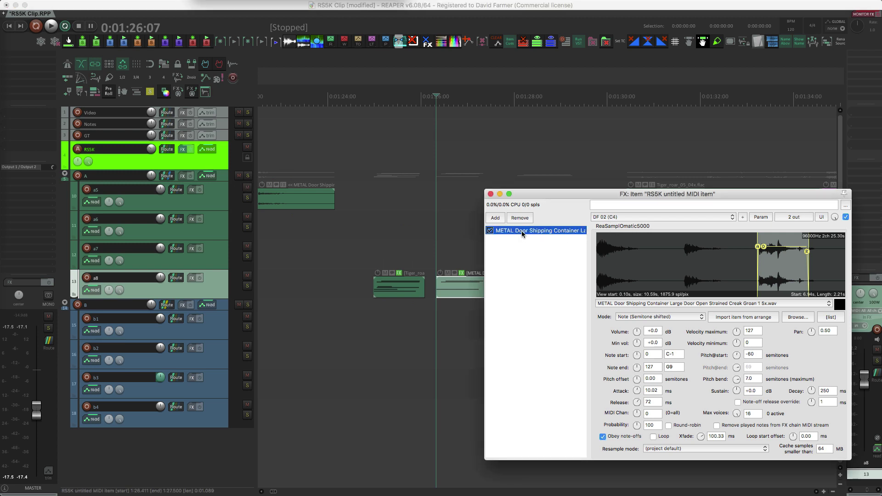
Remove the old Tiger_roar sampler from the RS5K track's FX chain and audition the METAL door slice.
{"action": "left_click", "coordinate": [186, 151]}
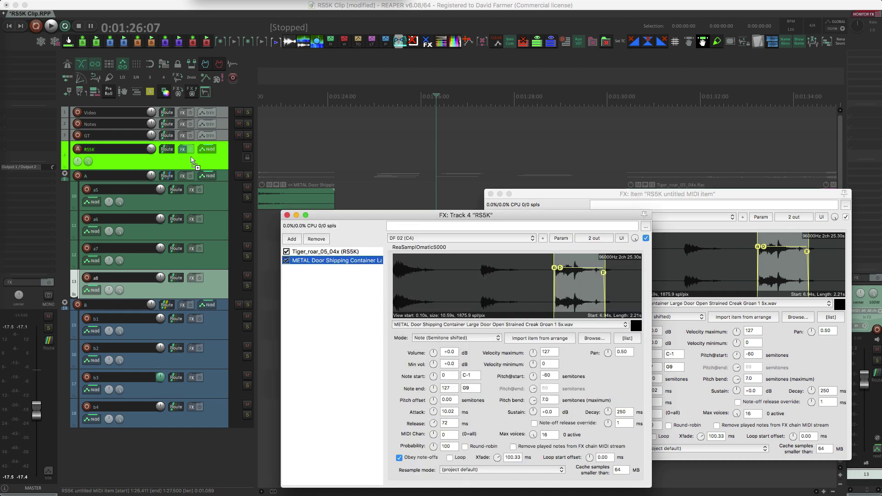
{"action": "left_click", "coordinate": [321, 254]}
{"action": "left_click", "coordinate": [316, 239]}
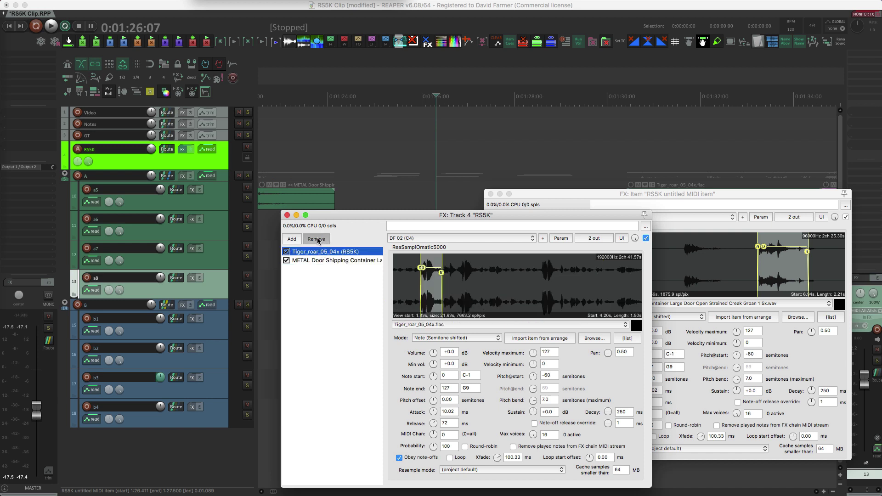
{"action": "left_click", "coordinate": [346, 158]}
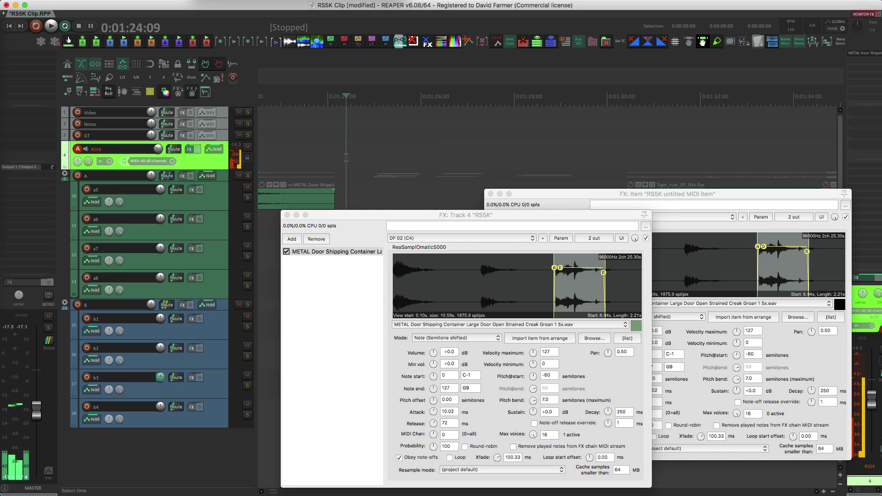
{"action": "left_click", "coordinate": [530, 291]}
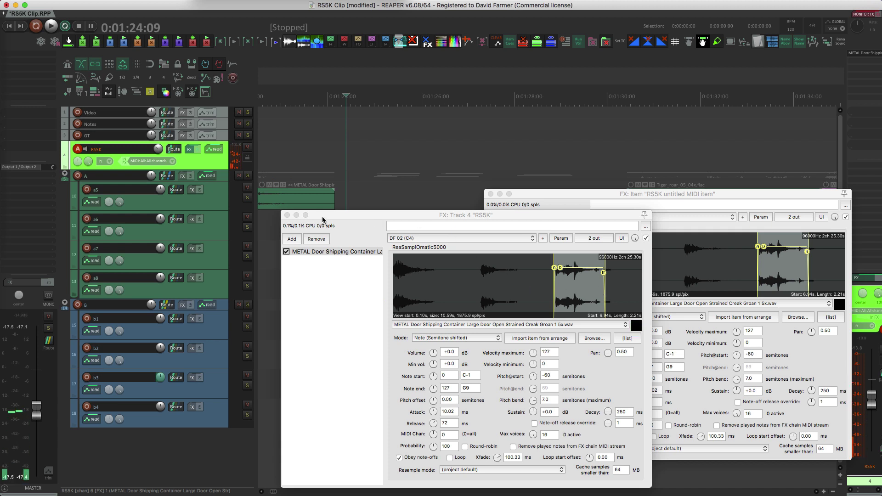
Filter the Actions list for 'cust rs5k' and choose 'Copy Fx chain ... to RS5K track 04'.
{"action": "left_click", "coordinate": [287, 216]}
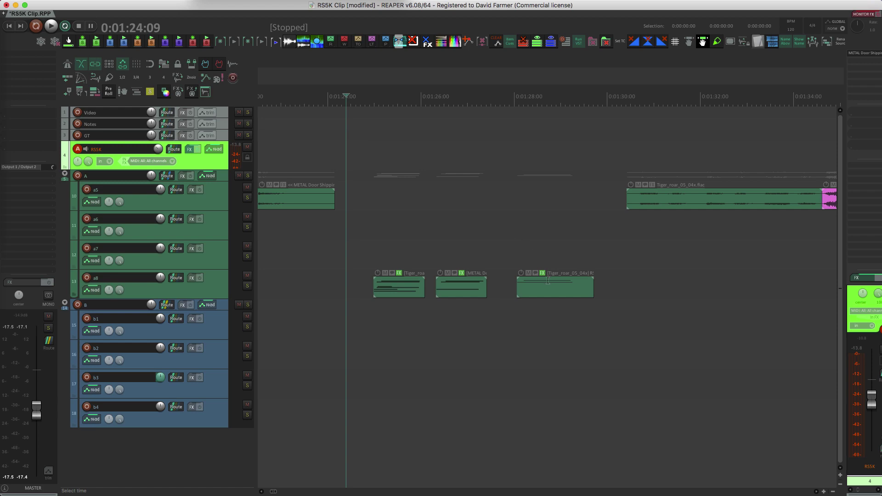
{"action": "left_click", "coordinate": [503, 282]}
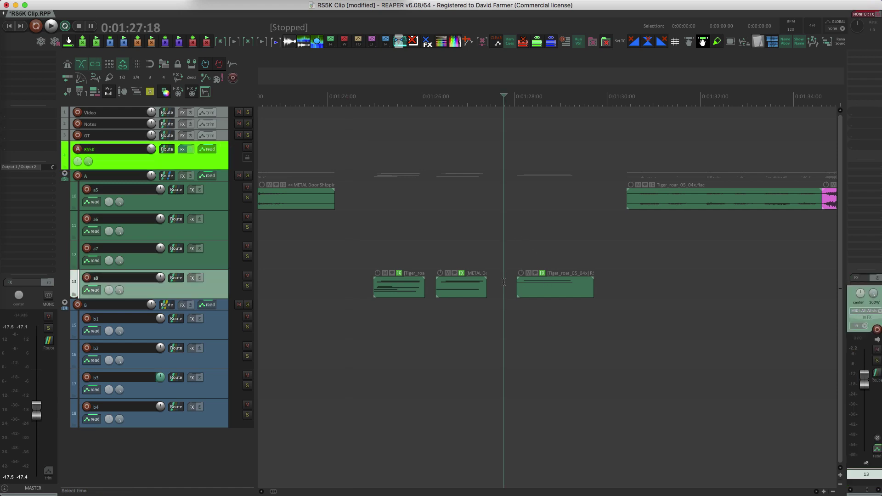
{"action": "key", "text": "shift+slash"}
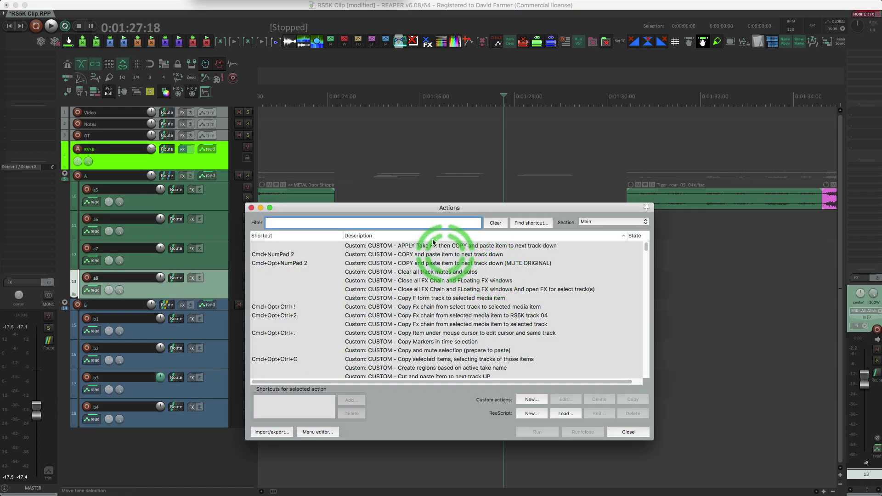
{"action": "type", "text": "c"}
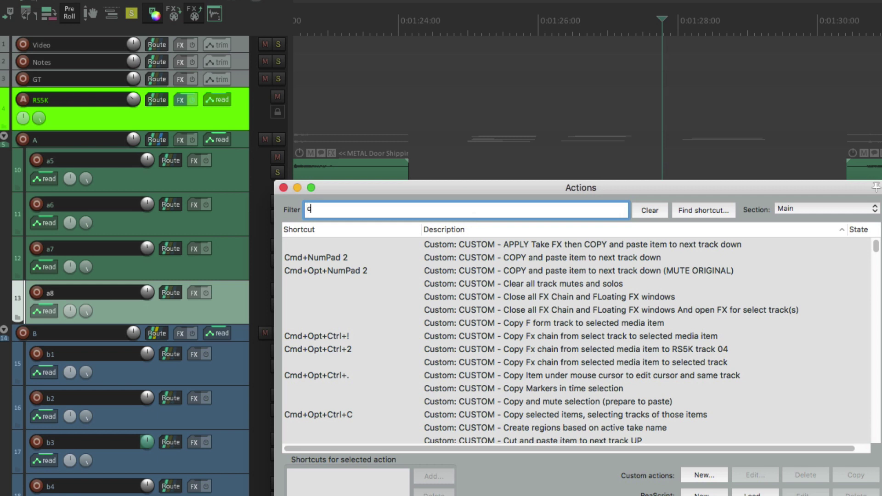
{"action": "type", "text": "ust rs5k"}
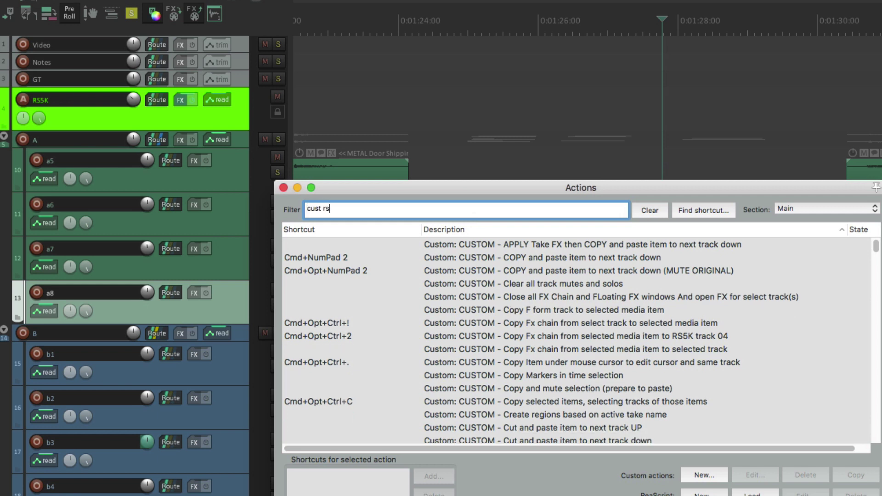
{"action": "left_click", "coordinate": [533, 278]}
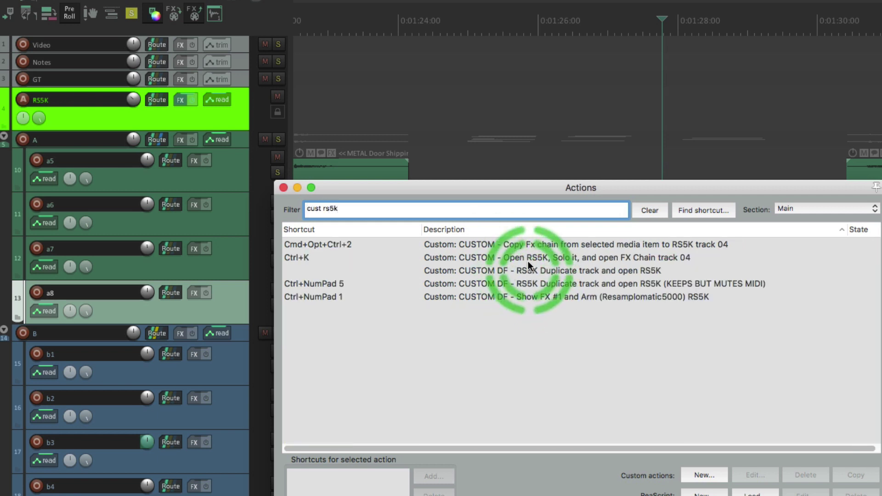
{"action": "left_click", "coordinate": [561, 244]}
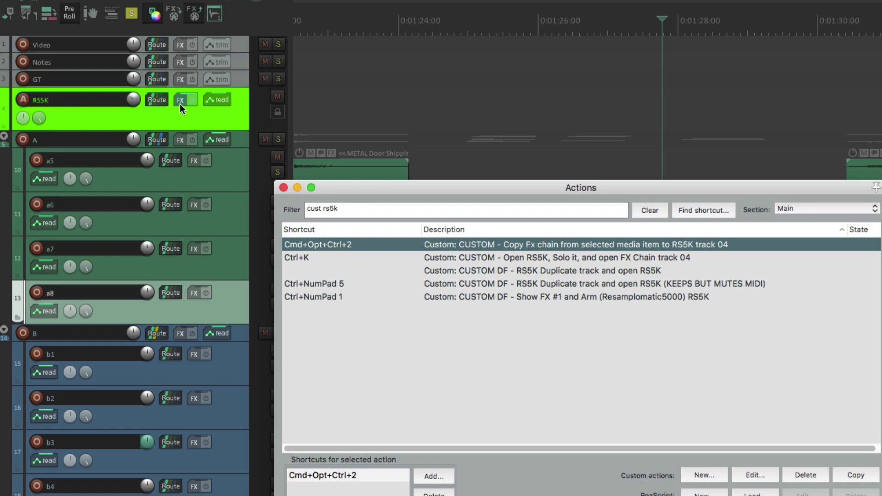
Open the copy-FX-chain action in Edit Custom Action to read its seven steps.
{"action": "left_click", "coordinate": [754, 476]}
{"action": "left_click_drag", "start_coordinate": [639, 134], "coordinate": [650, 117]}
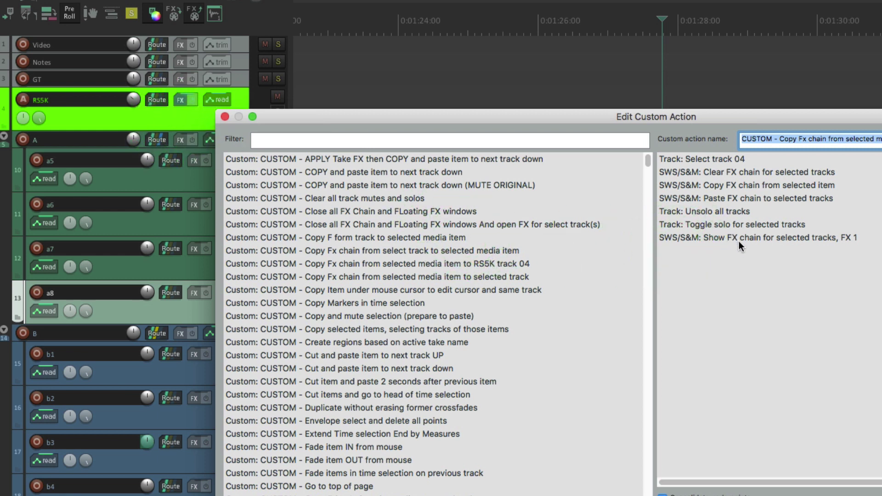
Close the action editor and run the copy-FX-chain action on the selected Tiger_roar MIDI item.
{"action": "left_click", "coordinate": [225, 117]}
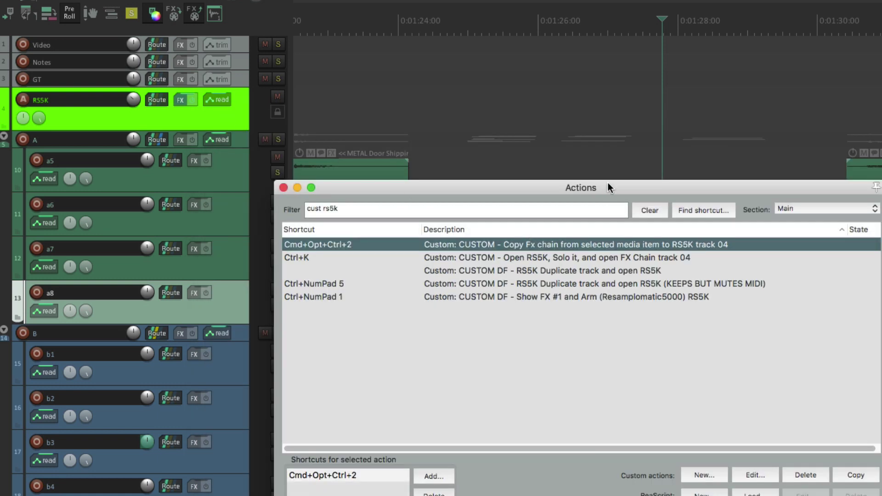
{"action": "left_click_drag", "start_coordinate": [608, 183], "coordinate": [370, 207]}
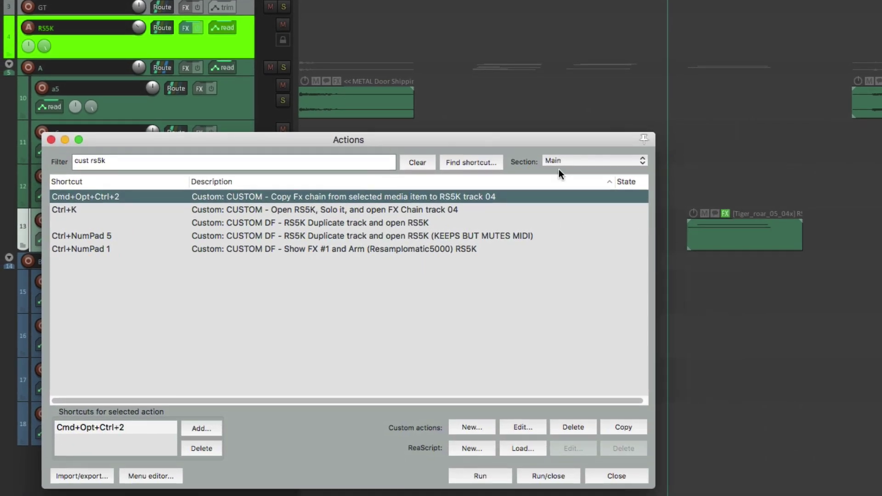
{"action": "left_click", "coordinate": [720, 225]}
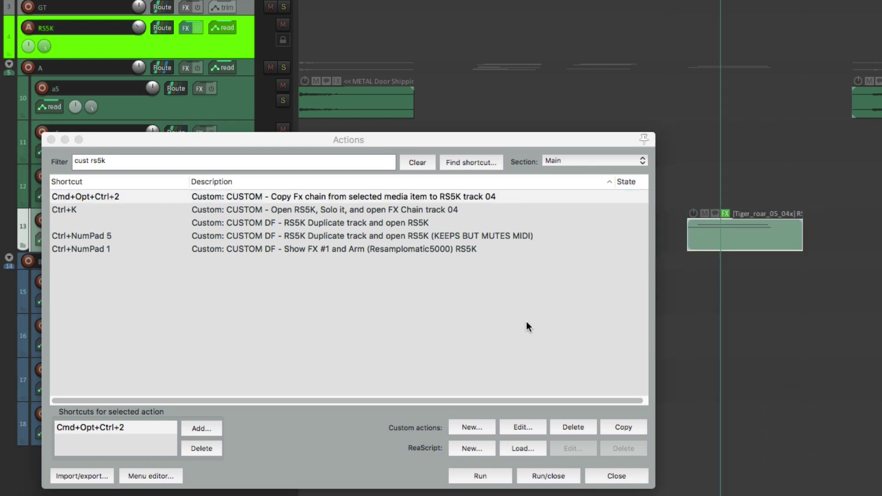
{"action": "left_click", "coordinate": [431, 142]}
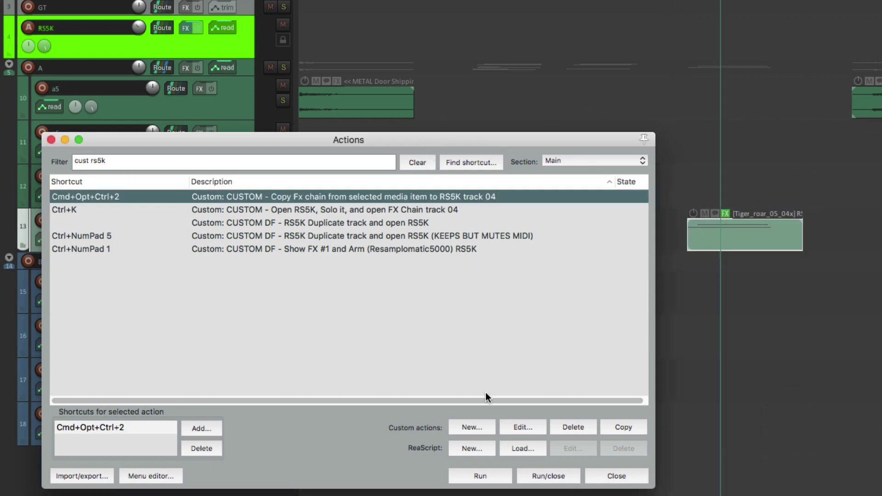
{"action": "left_click", "coordinate": [490, 475]}
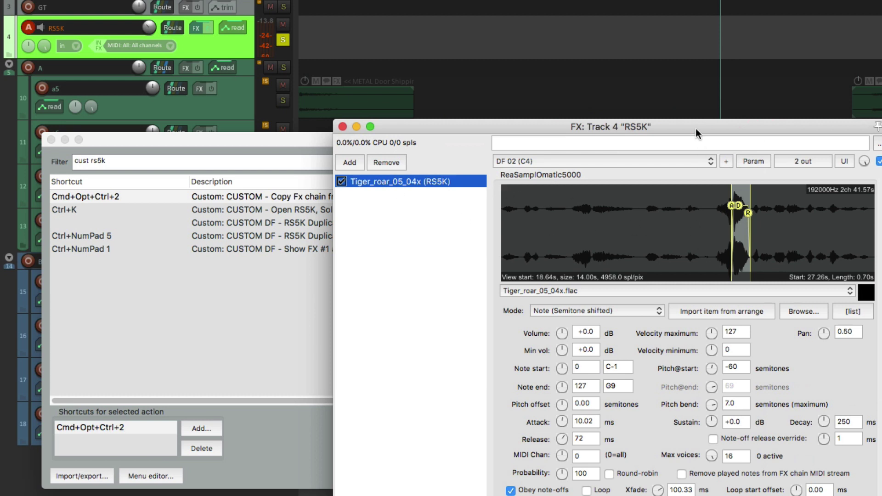
Check that the RS5K track's sampler now holds Tiger_roar_05_04x, then close its FX window.
{"action": "left_click_drag", "start_coordinate": [696, 129], "coordinate": [514, 120]}
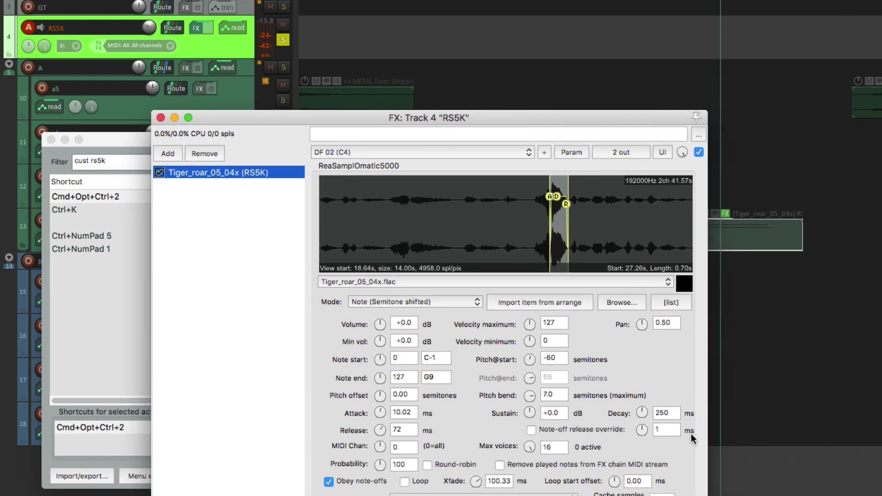
{"action": "left_click_drag", "start_coordinate": [203, 114], "coordinate": [321, 120]}
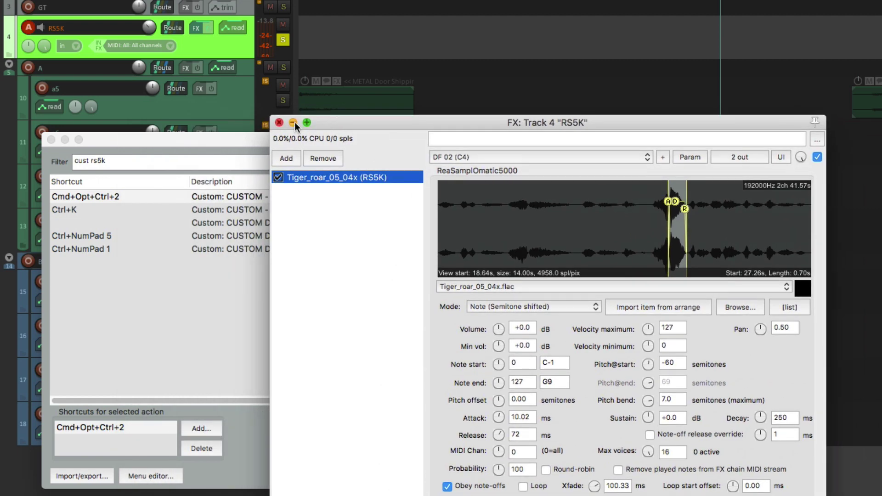
{"action": "left_click", "coordinate": [279, 123]}
{"action": "left_click", "coordinate": [274, 137]}
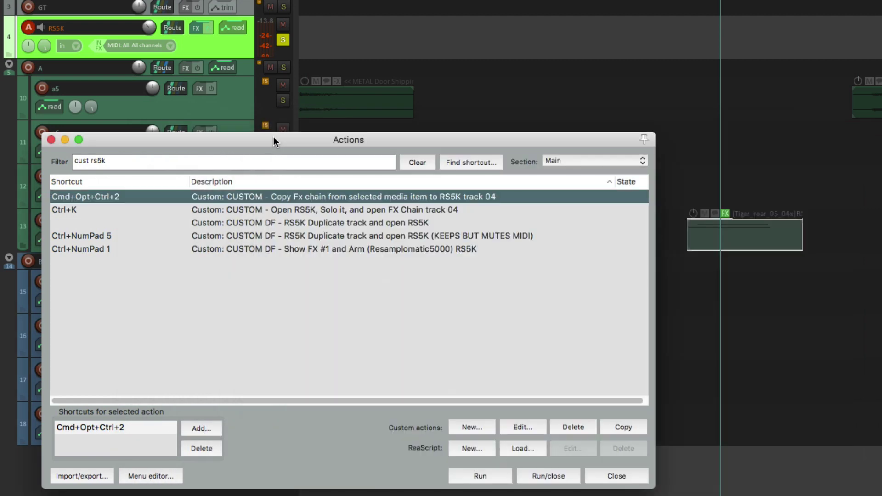
Close the action list and select the third Tiger_roar item on track a8.
{"action": "left_click", "coordinate": [619, 478]}
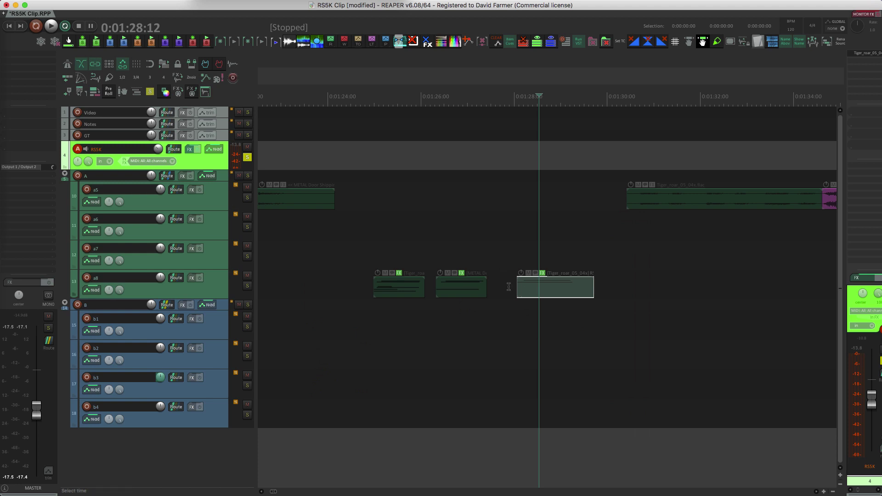
{"action": "left_click", "coordinate": [508, 288]}
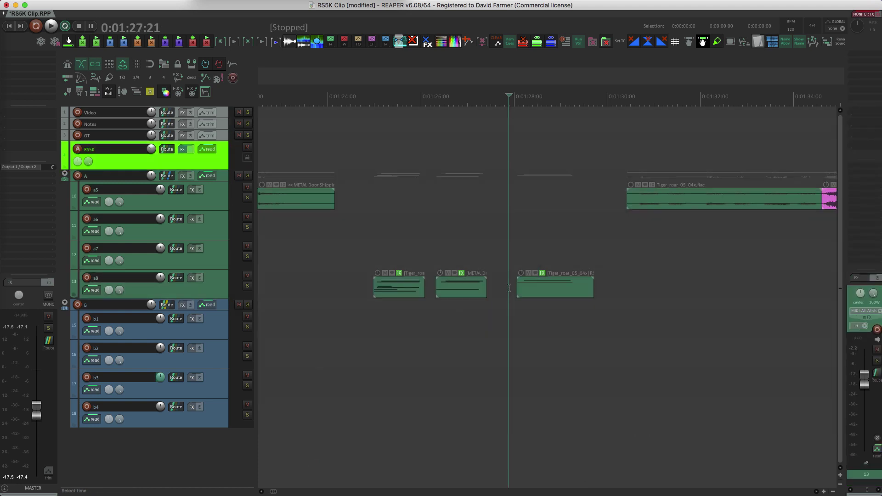
{"action": "scroll", "coordinate": [508, 288], "scroll_direction": "down", "scroll_amount": 4}
{"action": "left_click", "coordinate": [512, 287]}
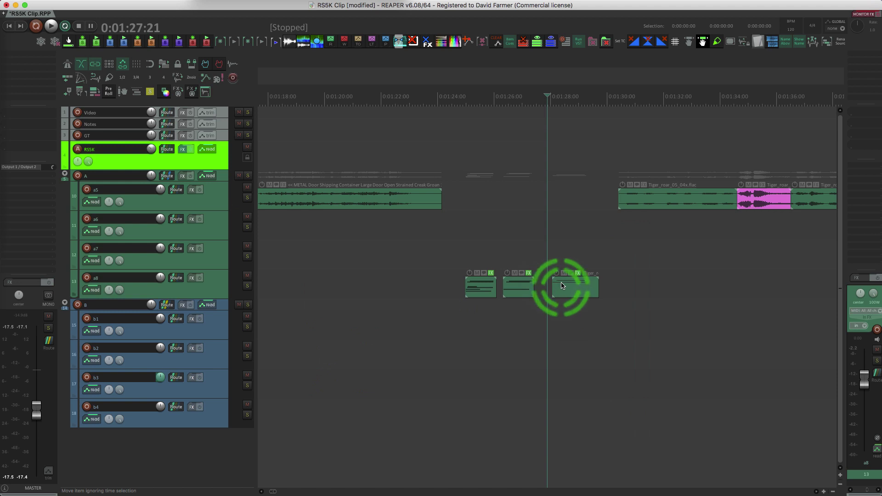
{"action": "left_click", "coordinate": [567, 284]}
Move that Tiger_roar clip slightly left to start around 1:28:09, just after the metal-door clip.
{"action": "scroll", "coordinate": [568, 284], "scroll_direction": "up", "scroll_amount": 3}
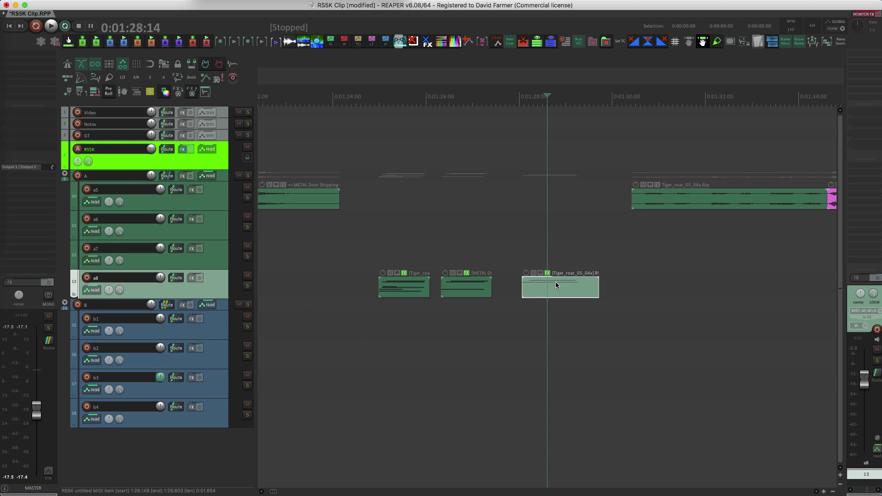
{"action": "left_click", "coordinate": [547, 282]}
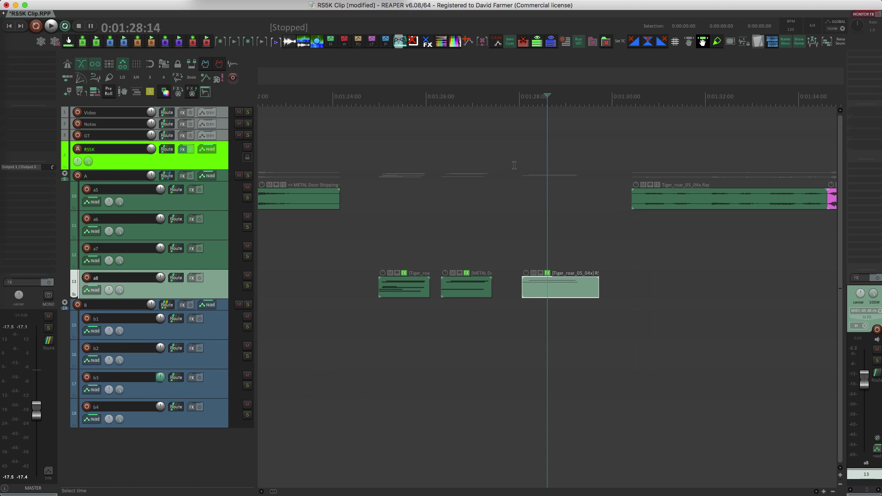
{"action": "left_click", "coordinate": [557, 291]}
{"action": "left_click", "coordinate": [556, 289]}
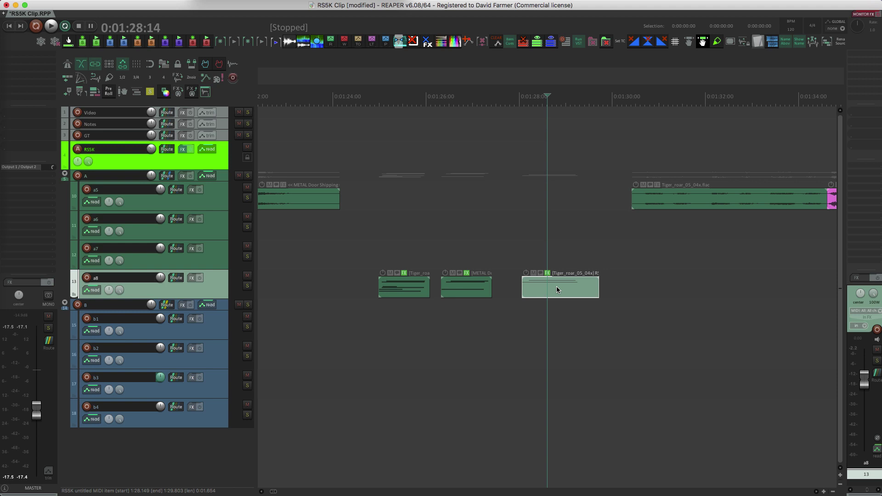
{"action": "scroll", "coordinate": [556, 286], "scroll_direction": "down", "scroll_amount": 3}
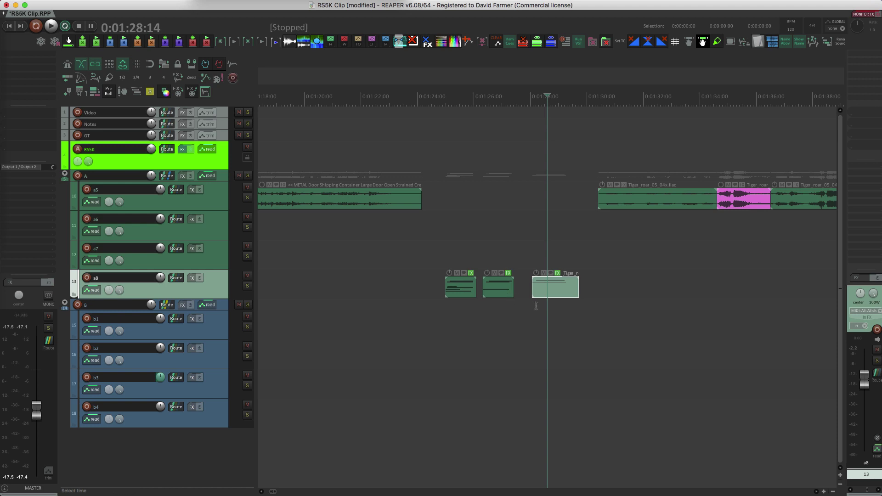
{"action": "left_click_drag", "start_coordinate": [558, 288], "coordinate": [550, 289]}
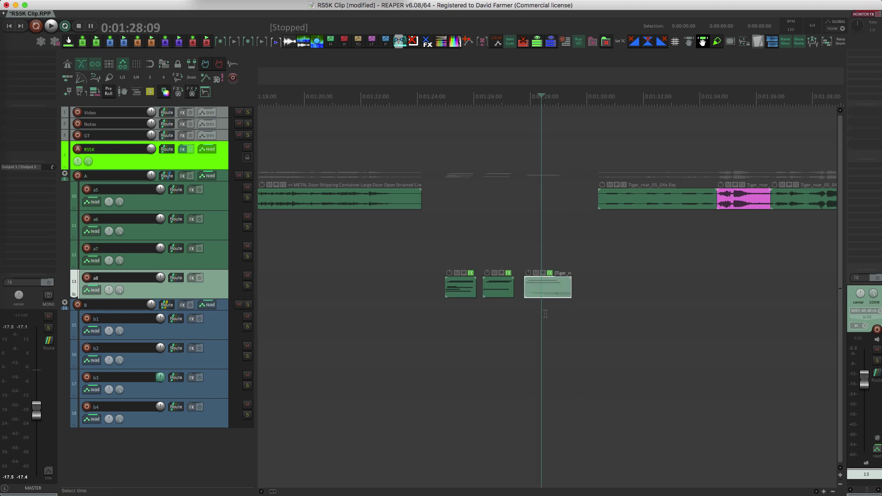